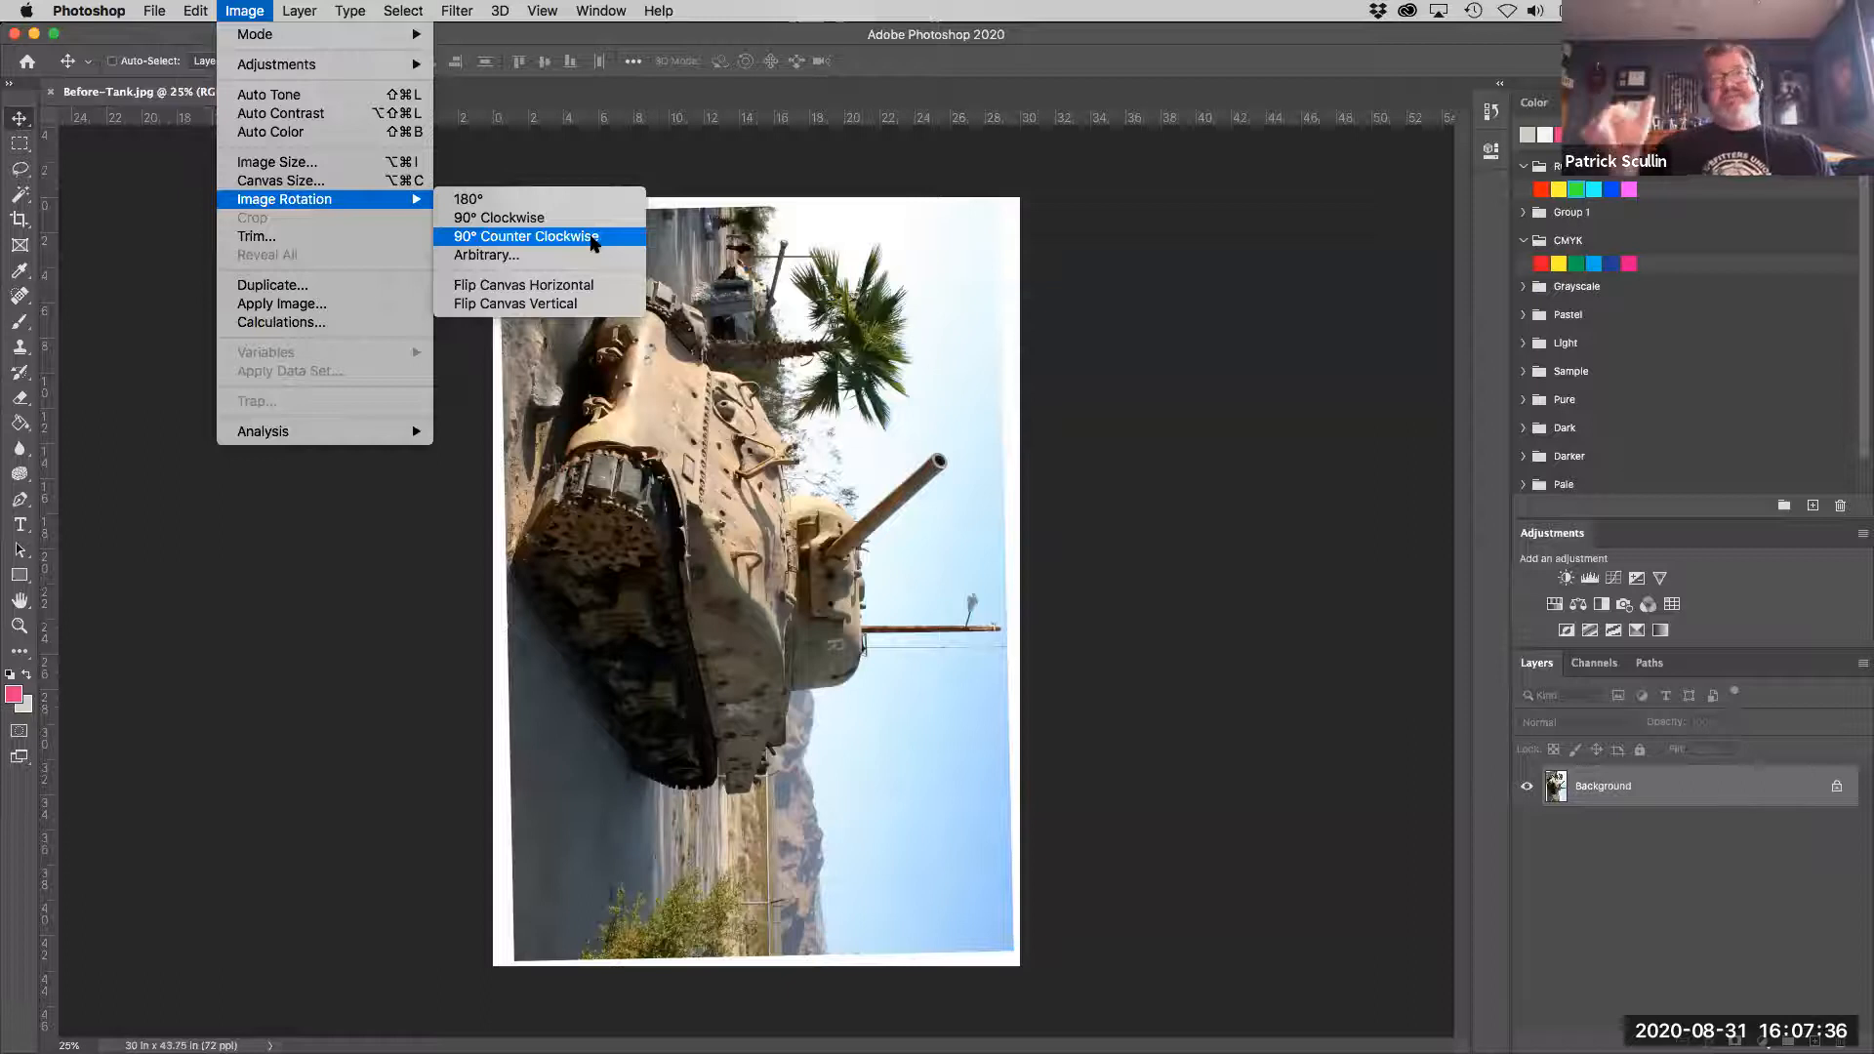
# - Rotate the tank image 90° counter clockwise
pyautogui.click(593, 238)
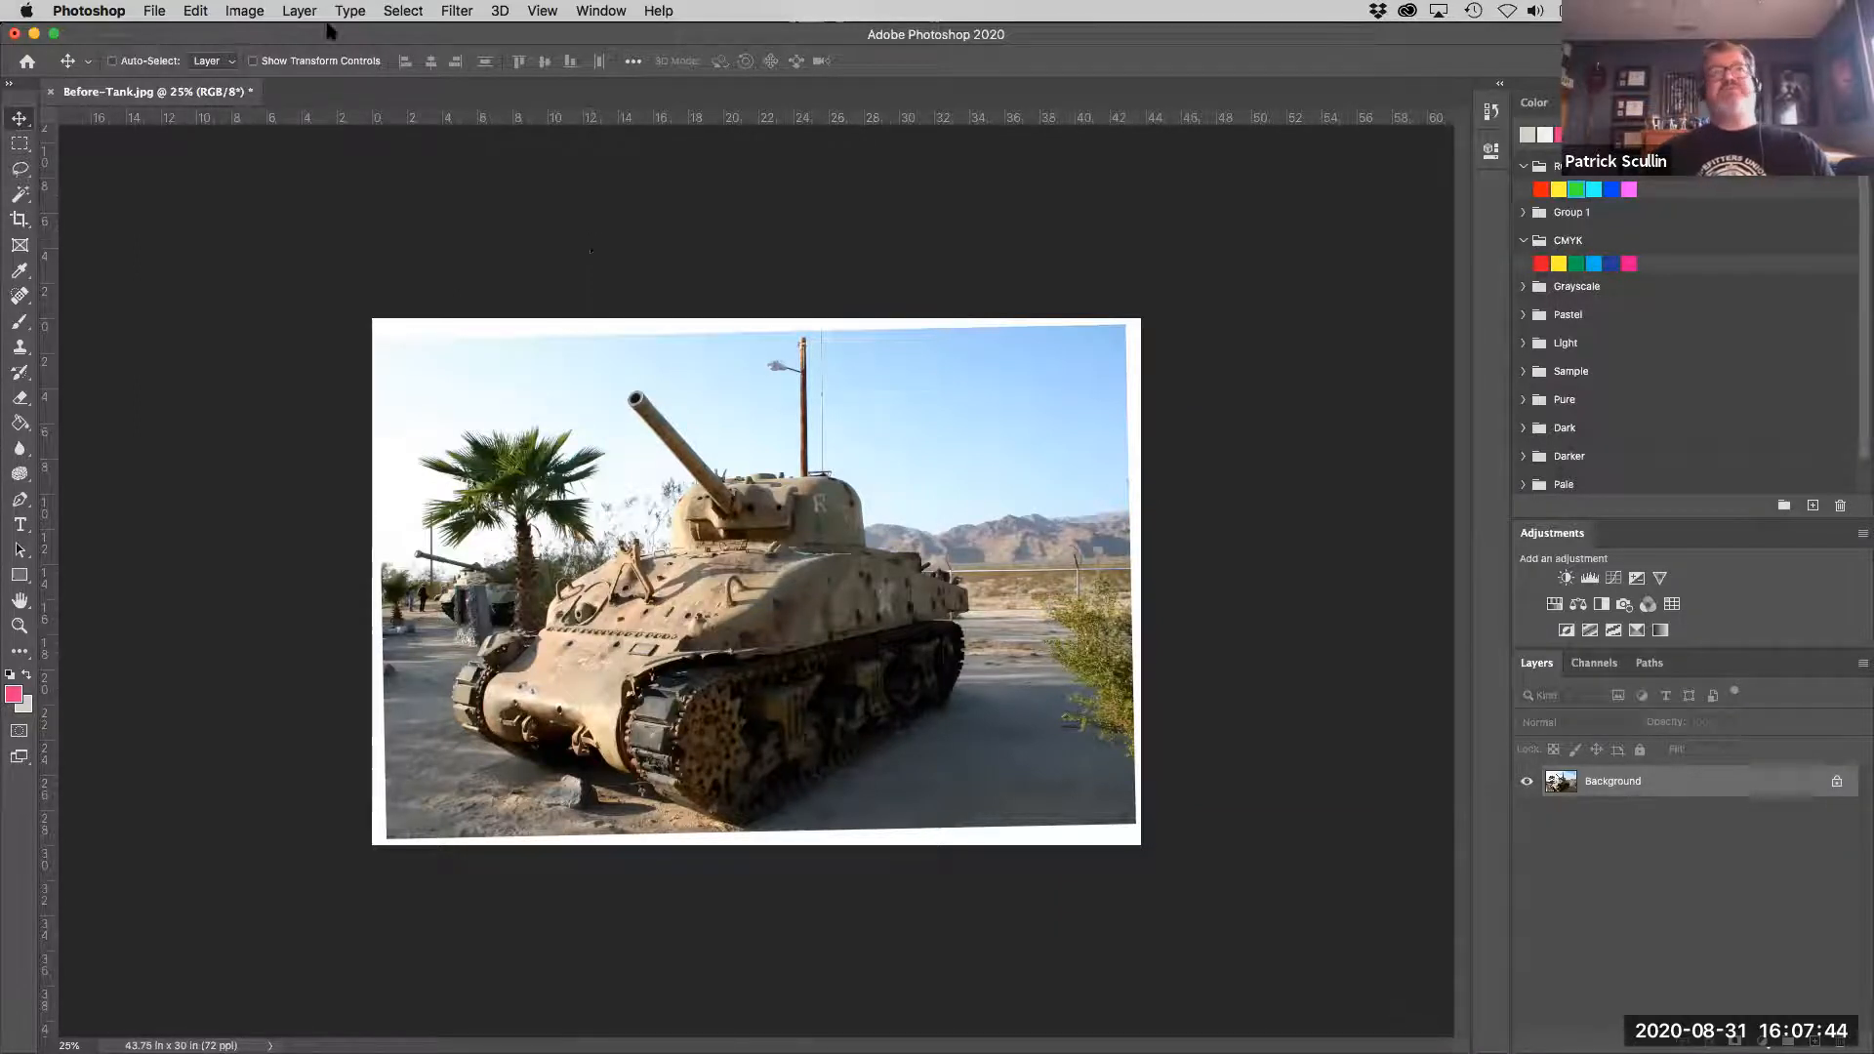
# - Try flipping the canvas horizontally and undo the flip
pyautogui.click(256, 11)
pyautogui.moveTo(308, 203)
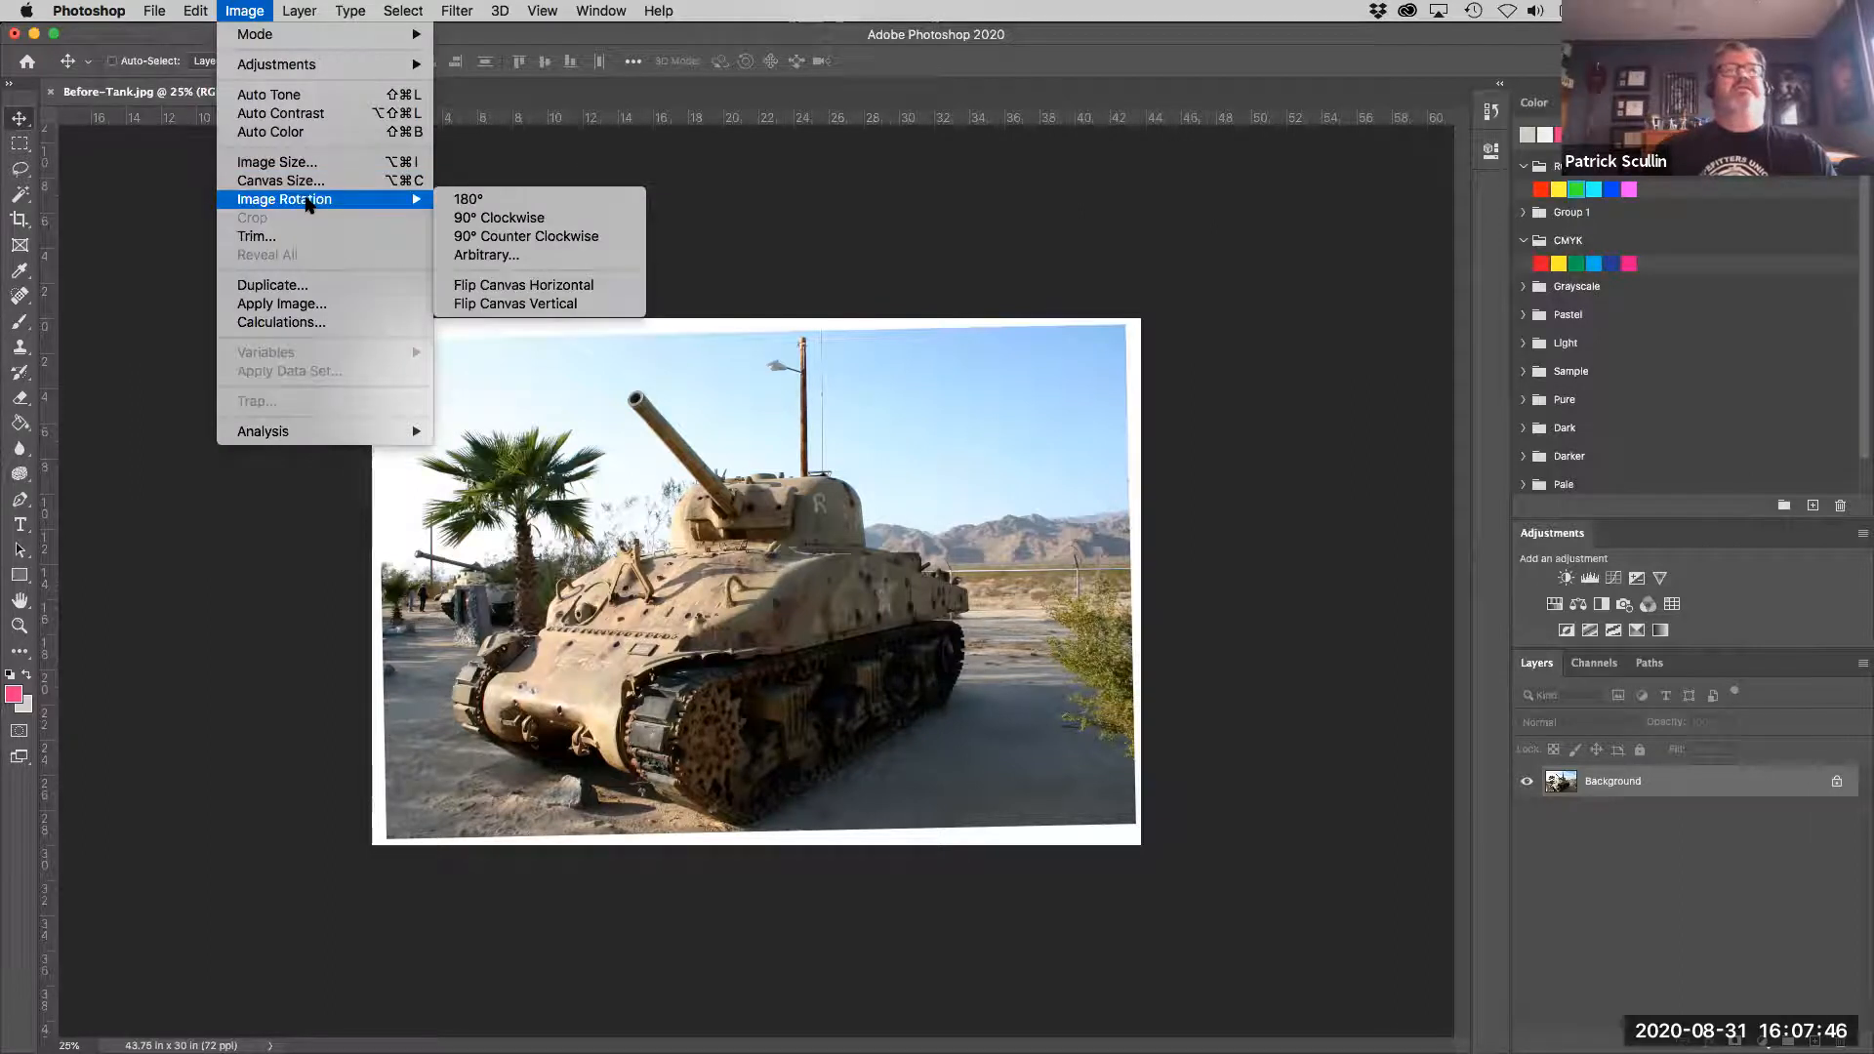
pyautogui.click(599, 293)
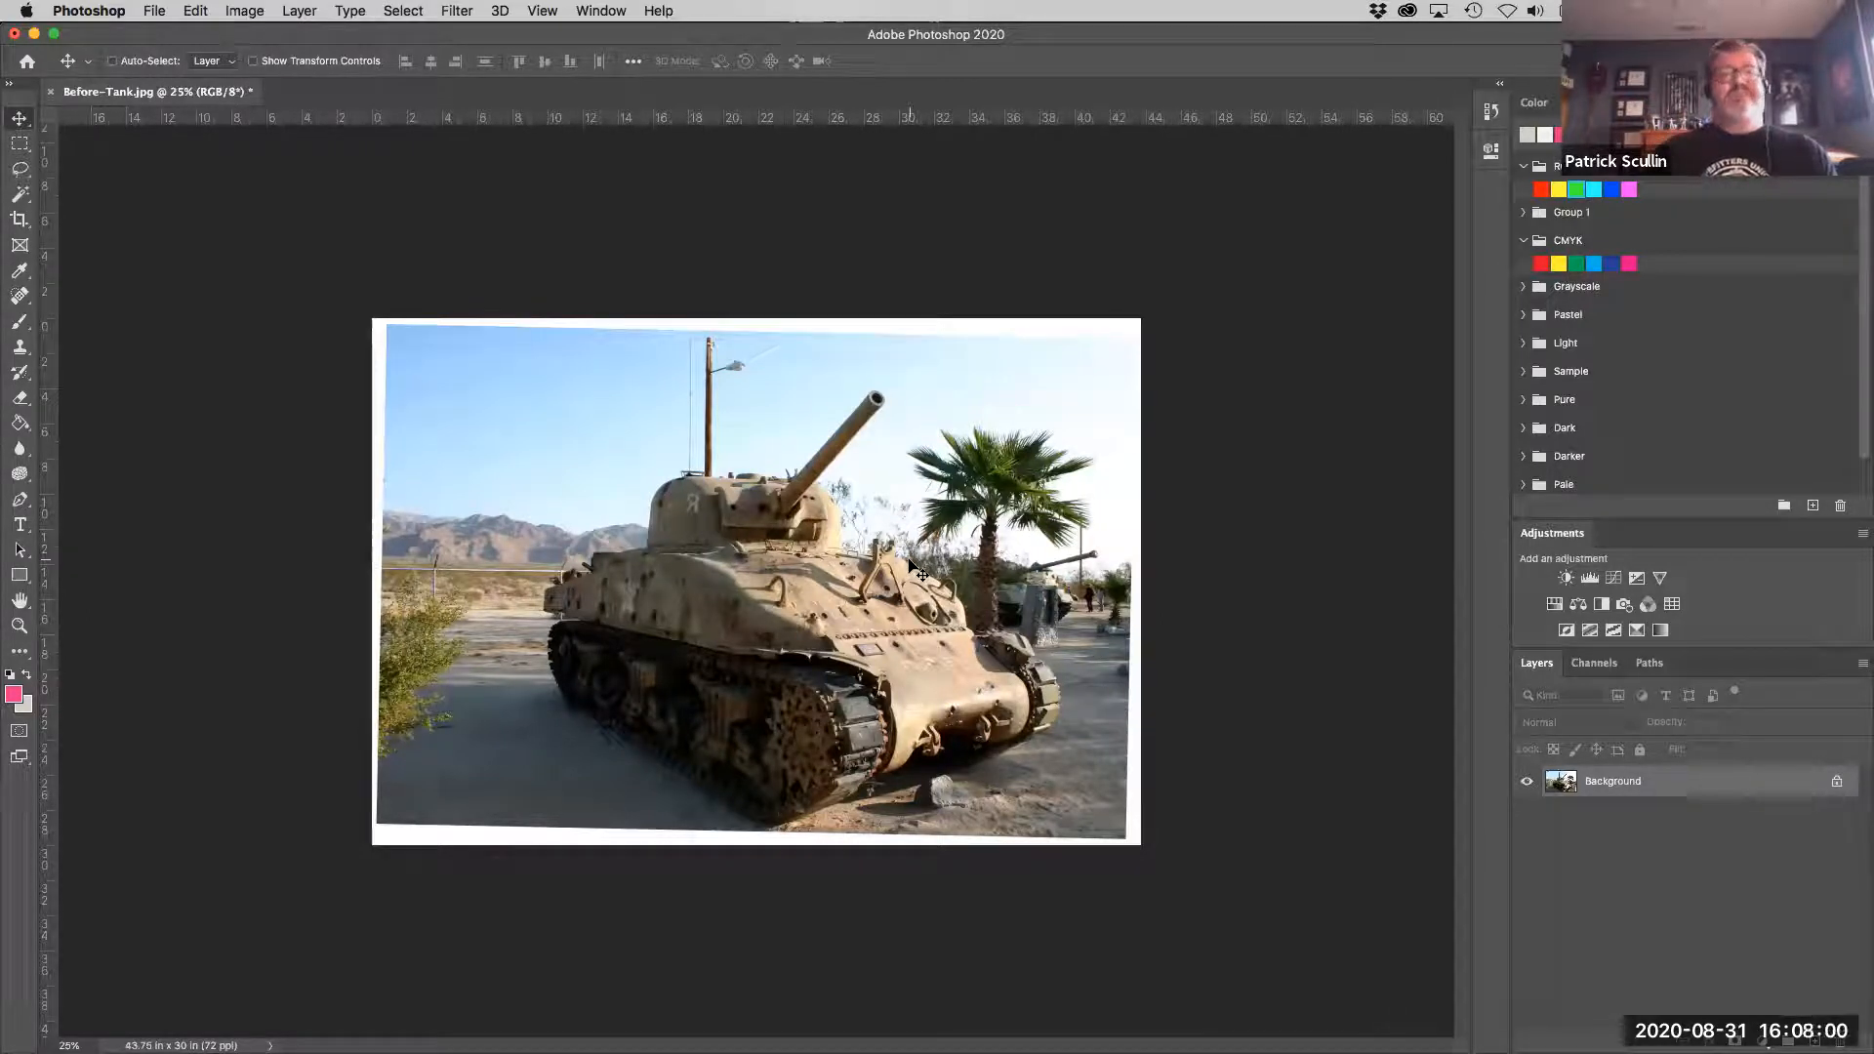
pyautogui.press('super+z')
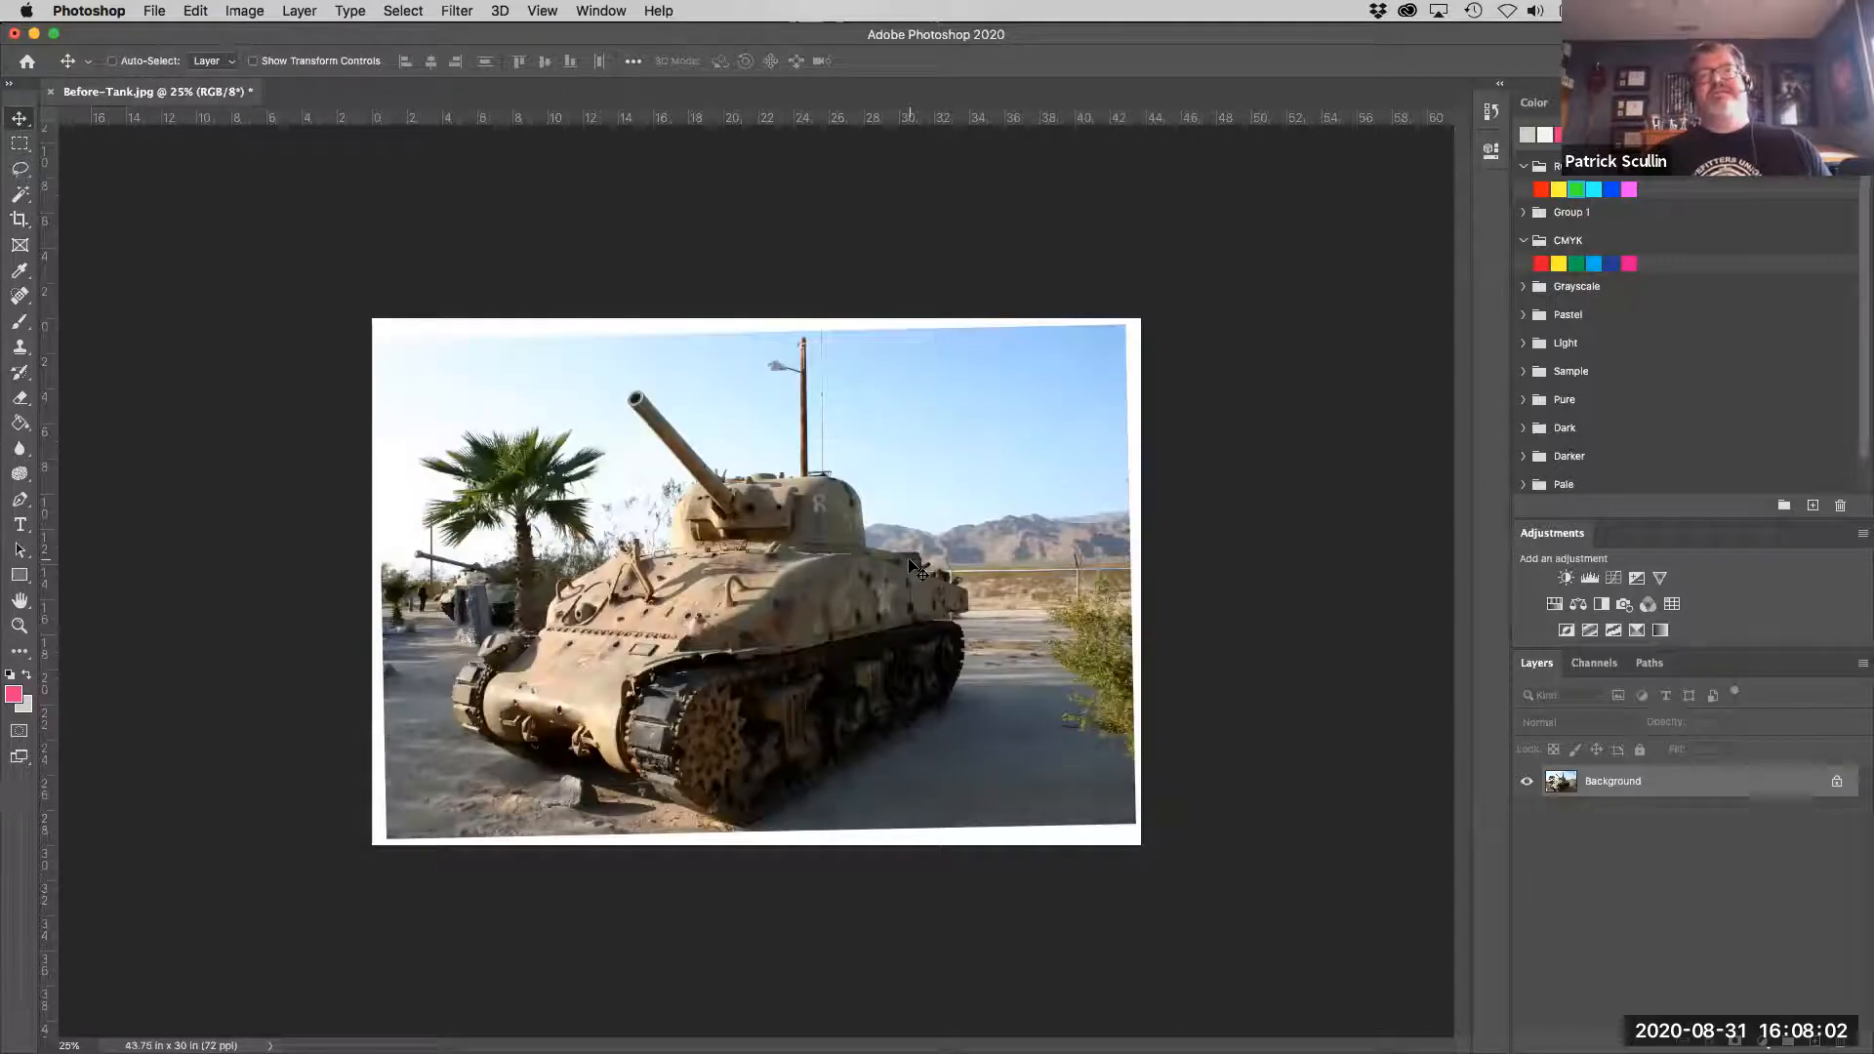
pyautogui.click(260, 12)
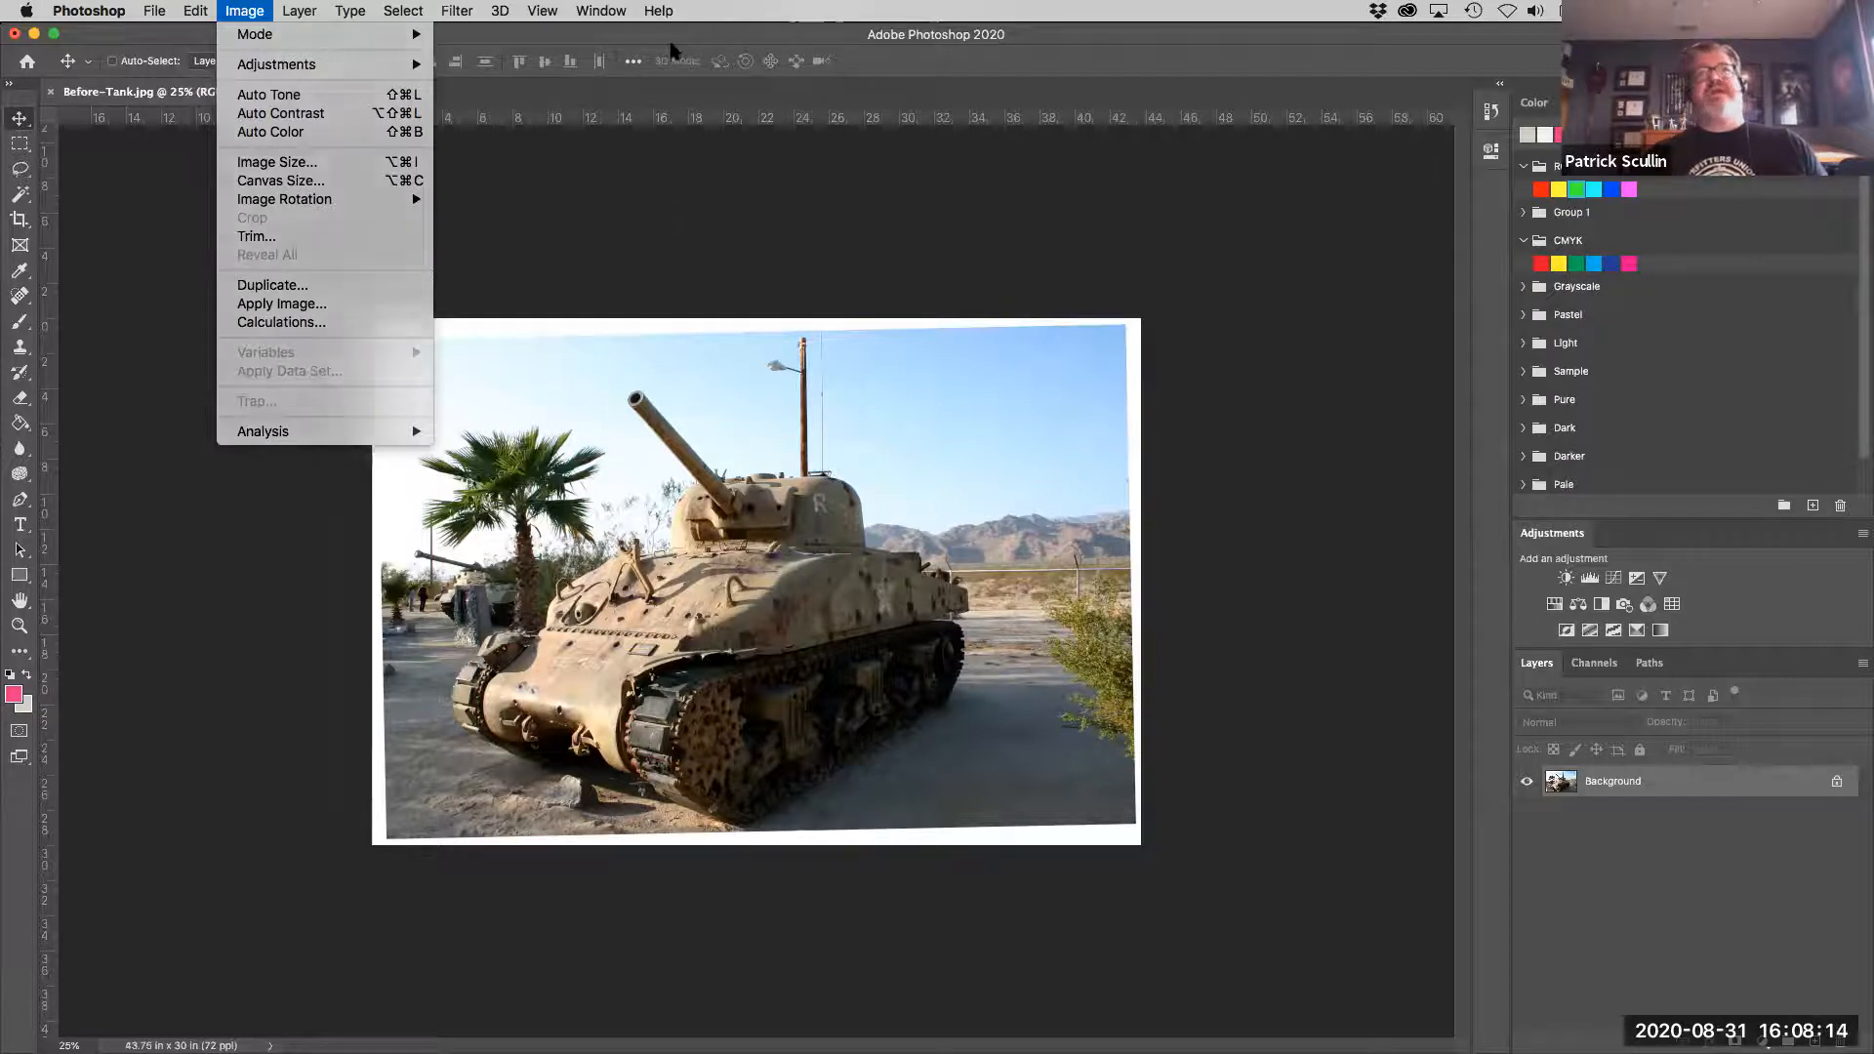
pyautogui.click(671, 46)
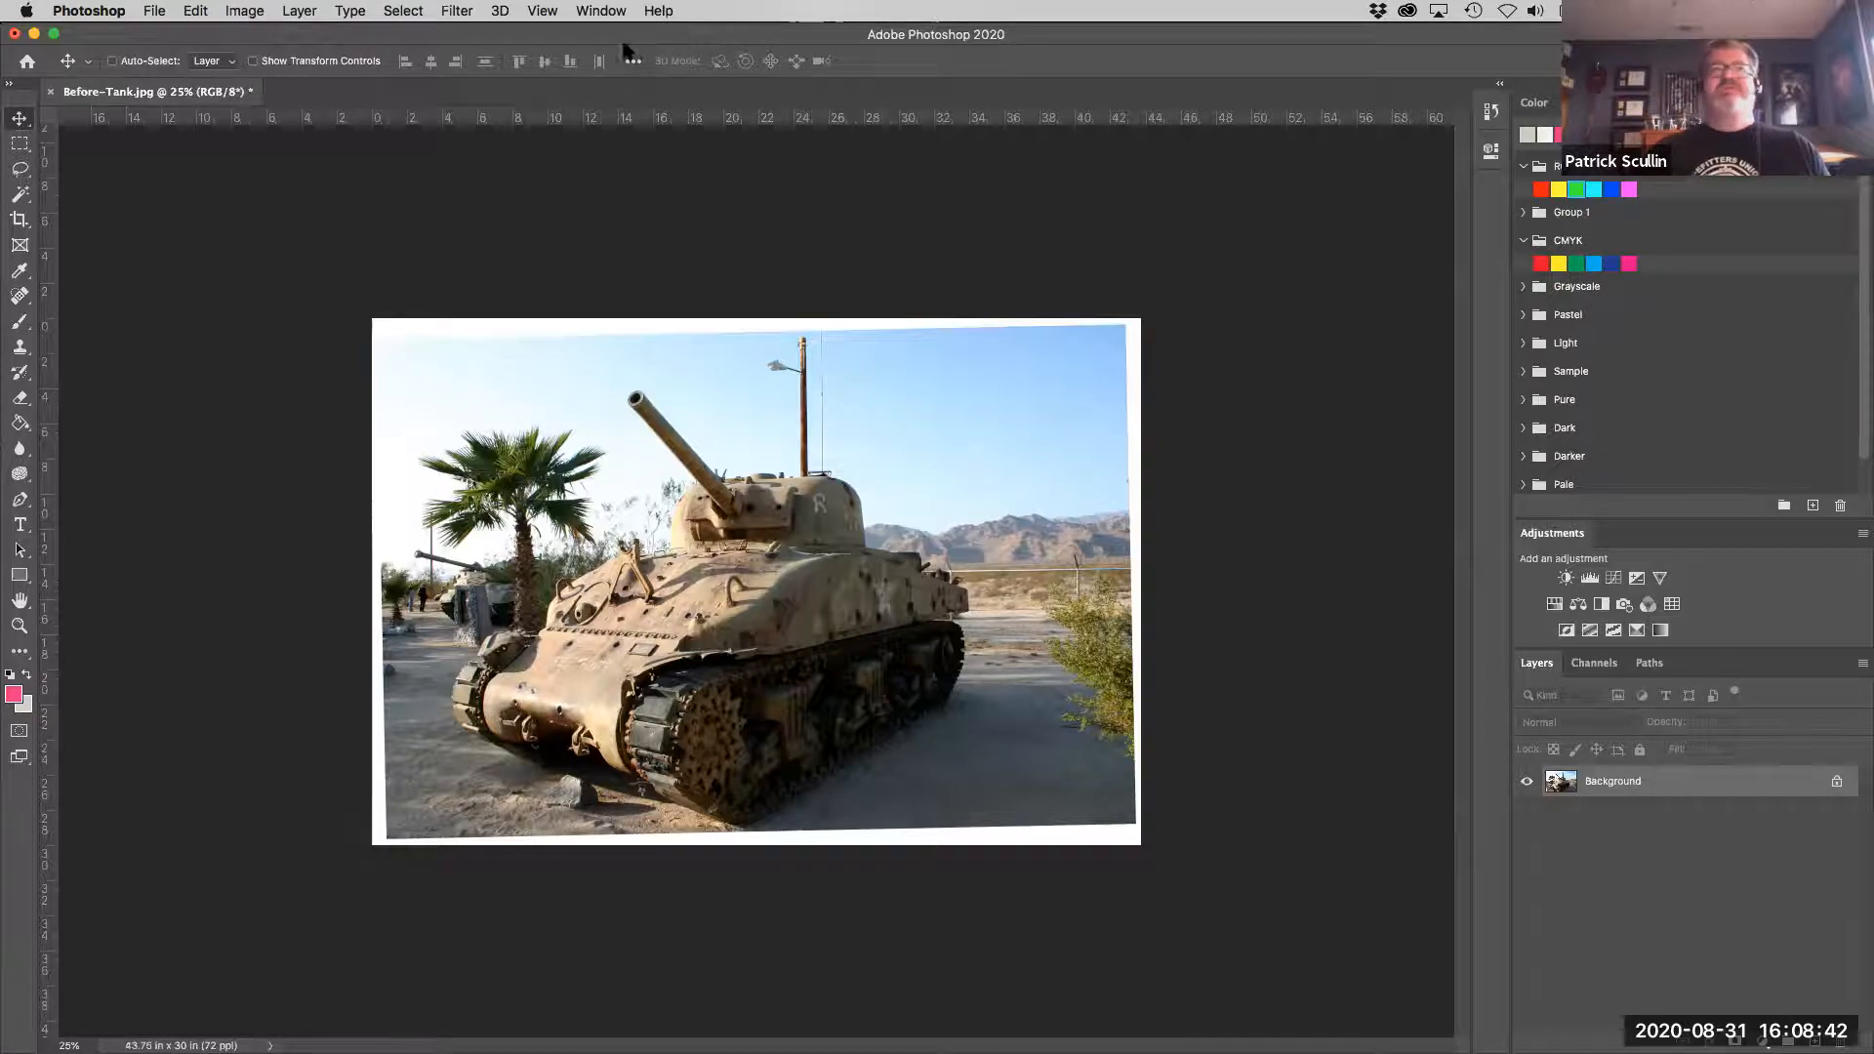
# - Set the image resolution to 300 pixels/inch in the image size settings with resampling off
pyautogui.click(249, 12)
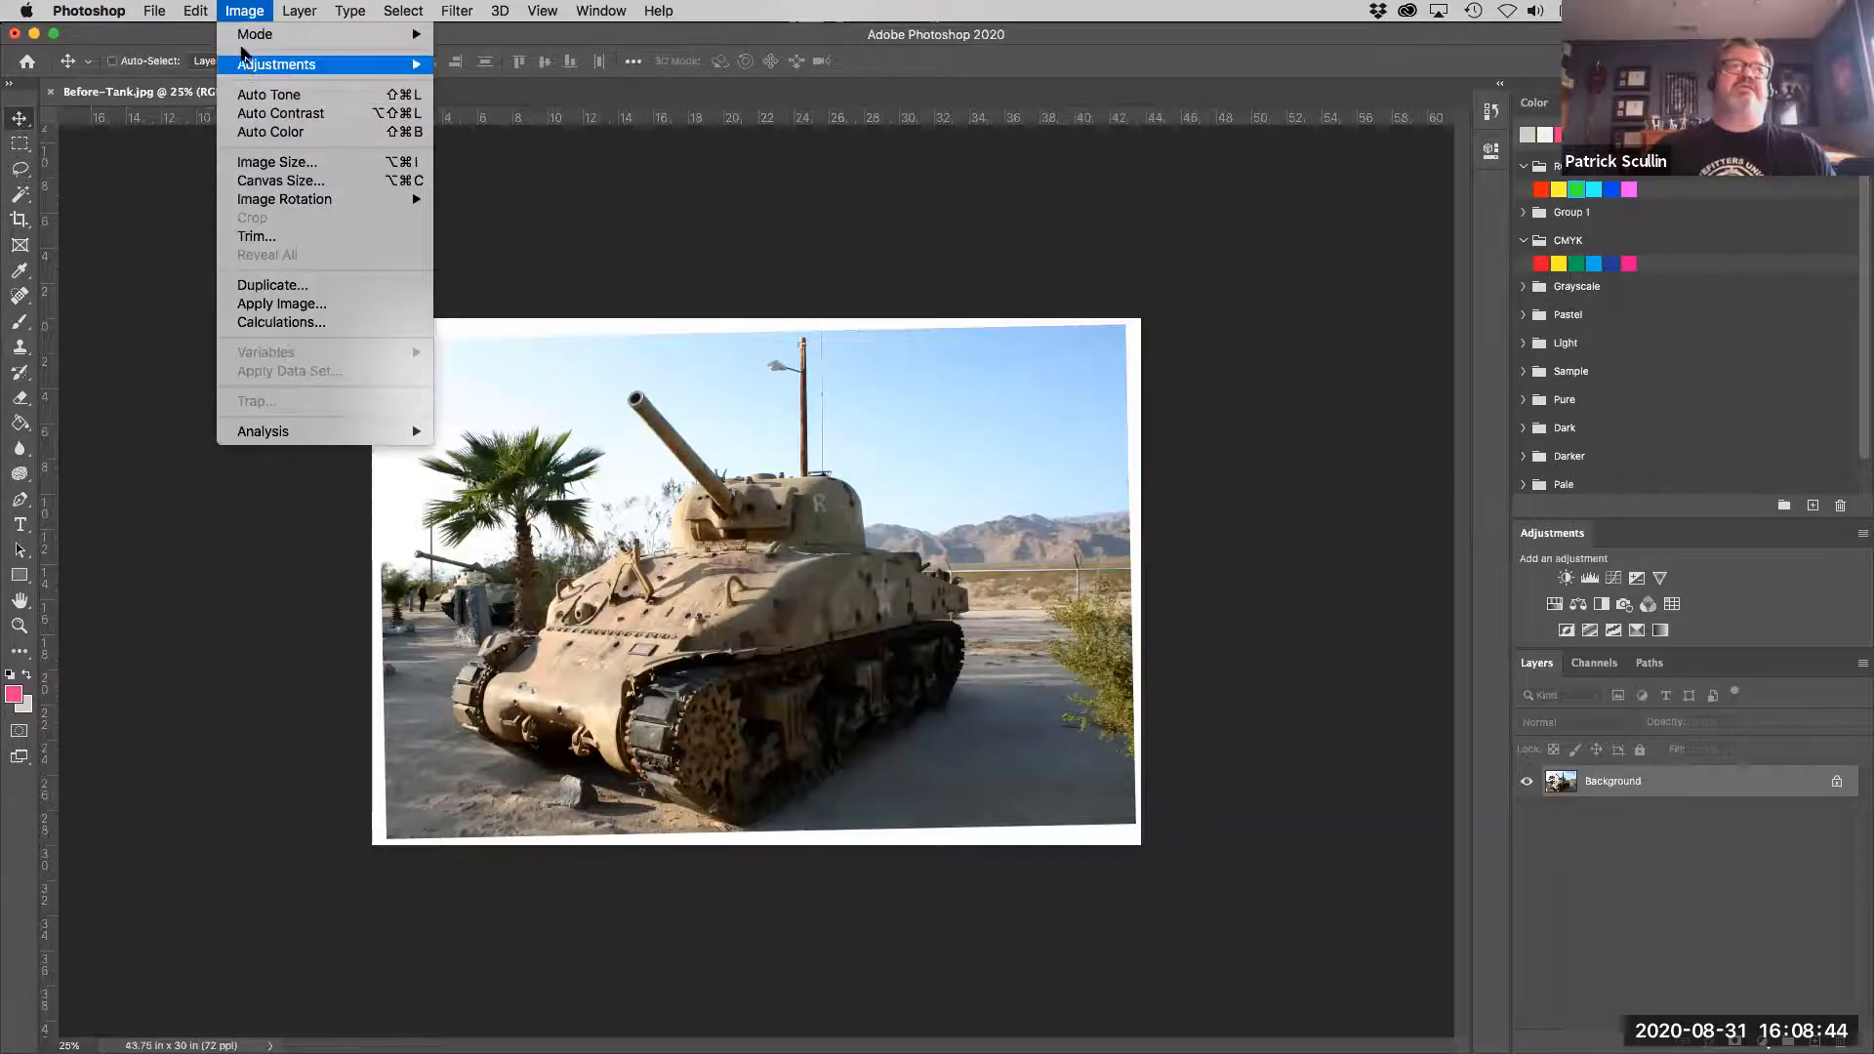
pyautogui.moveTo(240, 32)
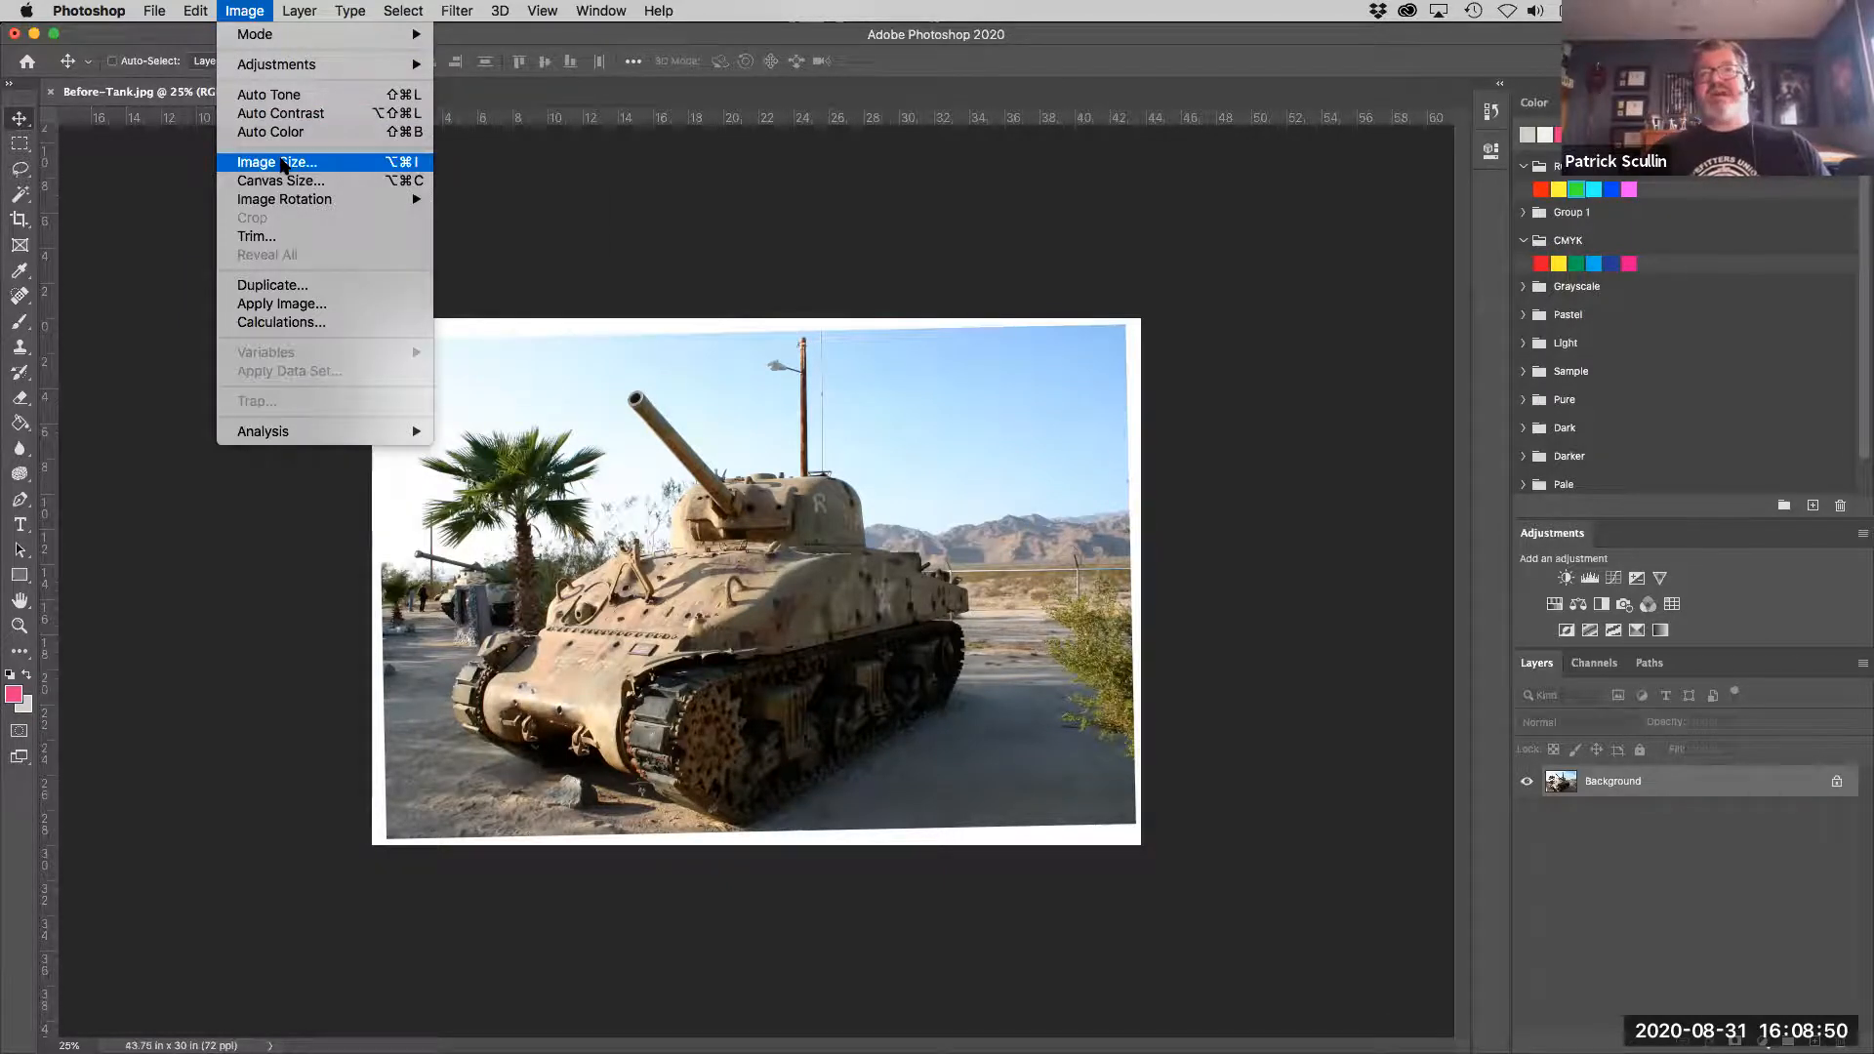
pyautogui.click(282, 163)
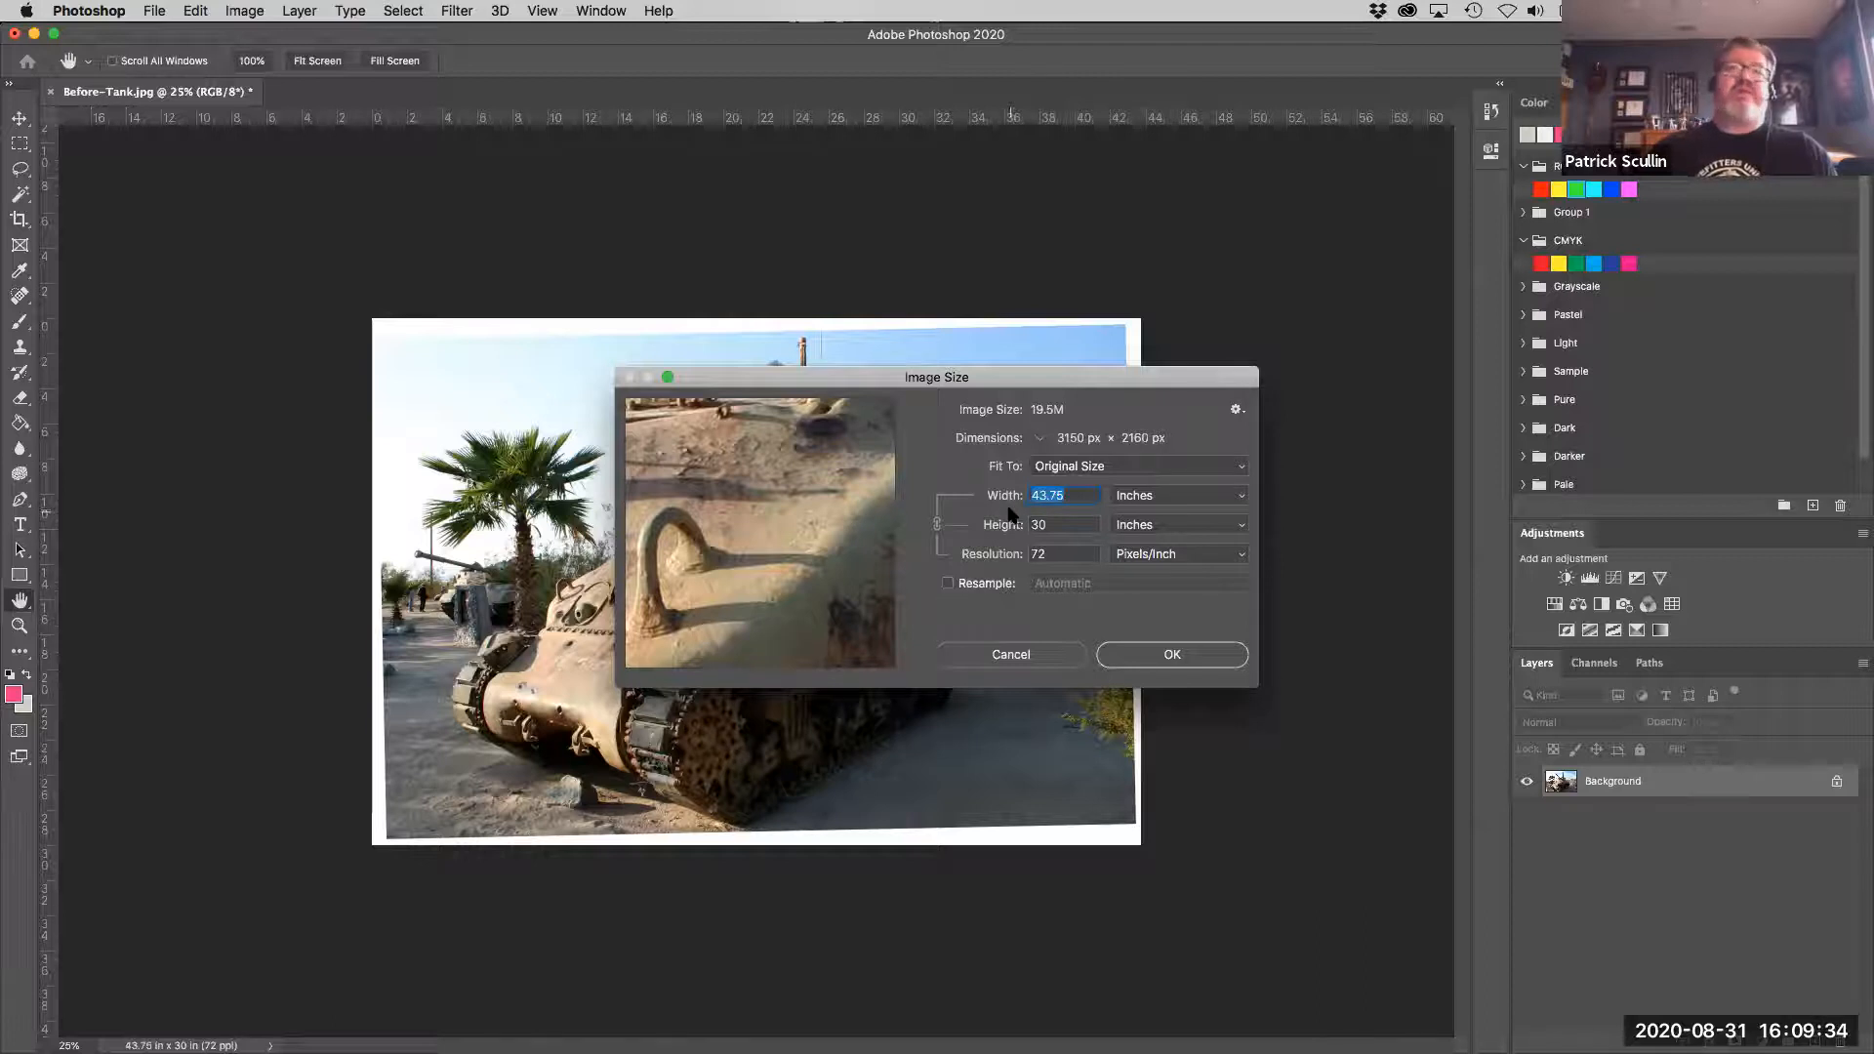
pyautogui.click(998, 553)
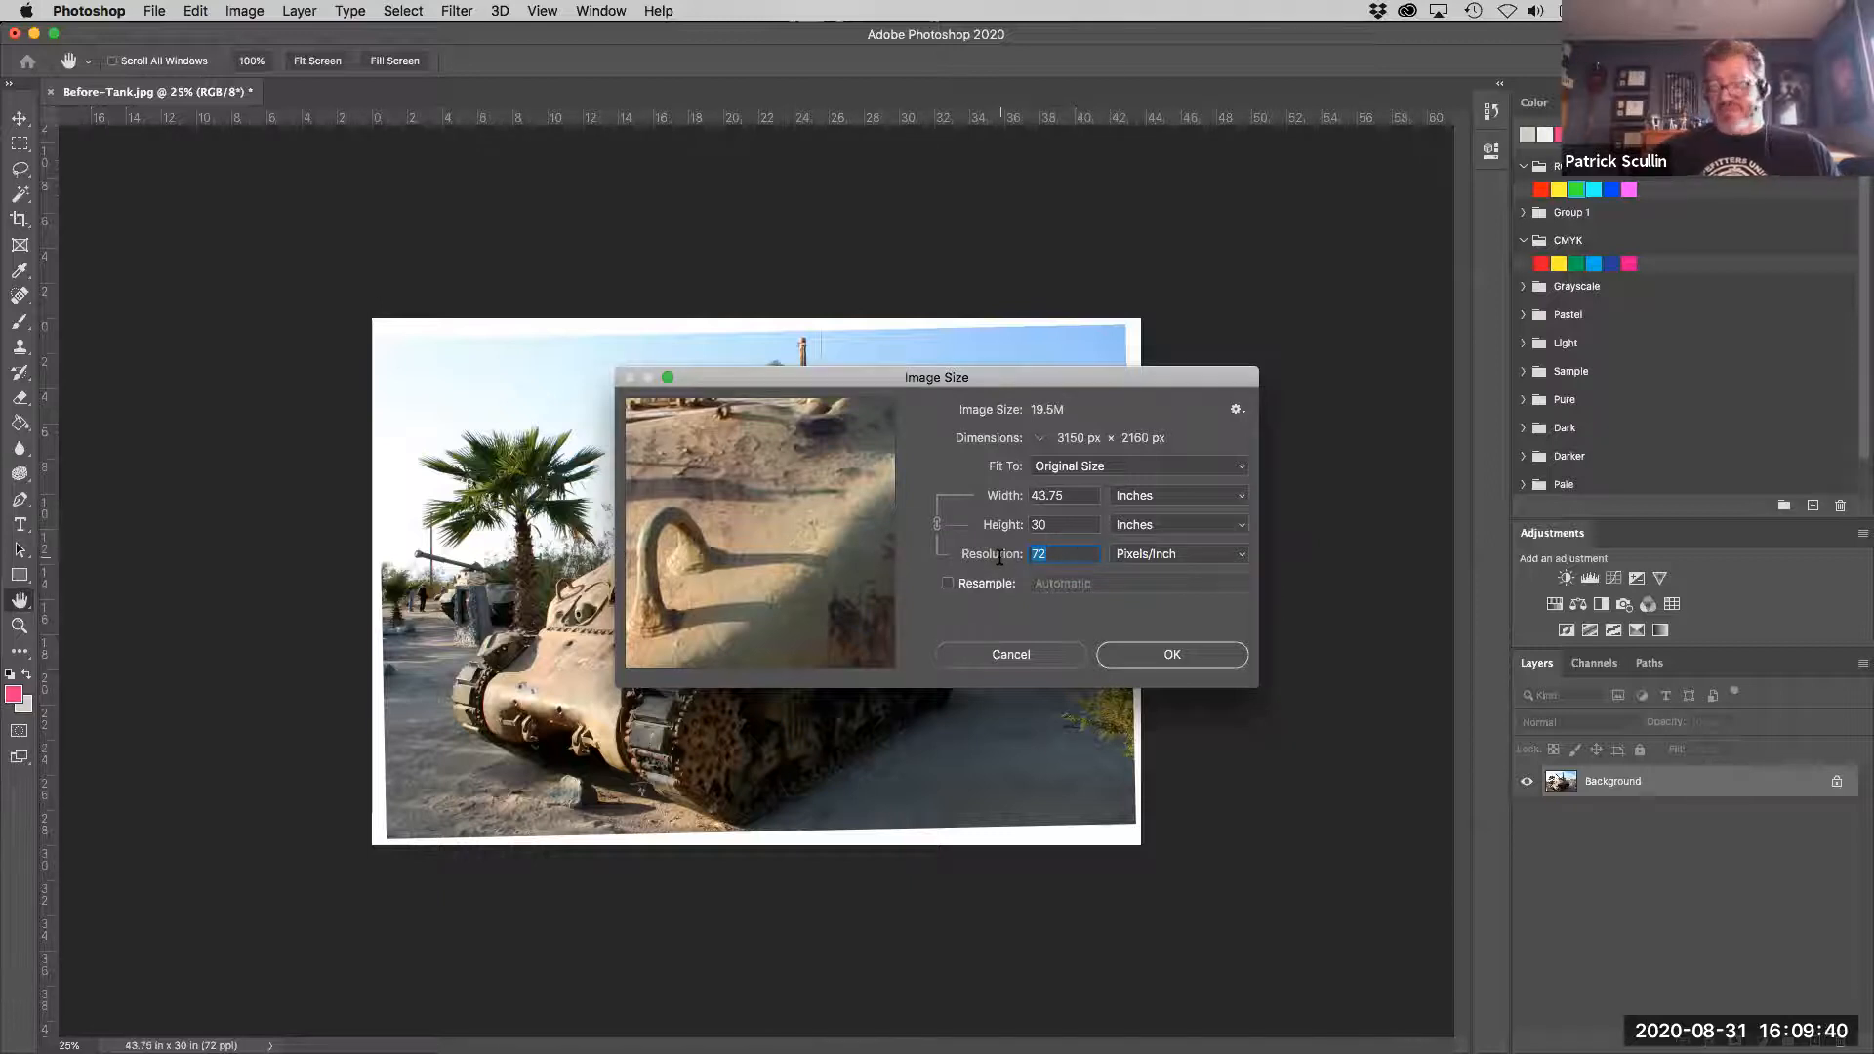
pyautogui.write('300')
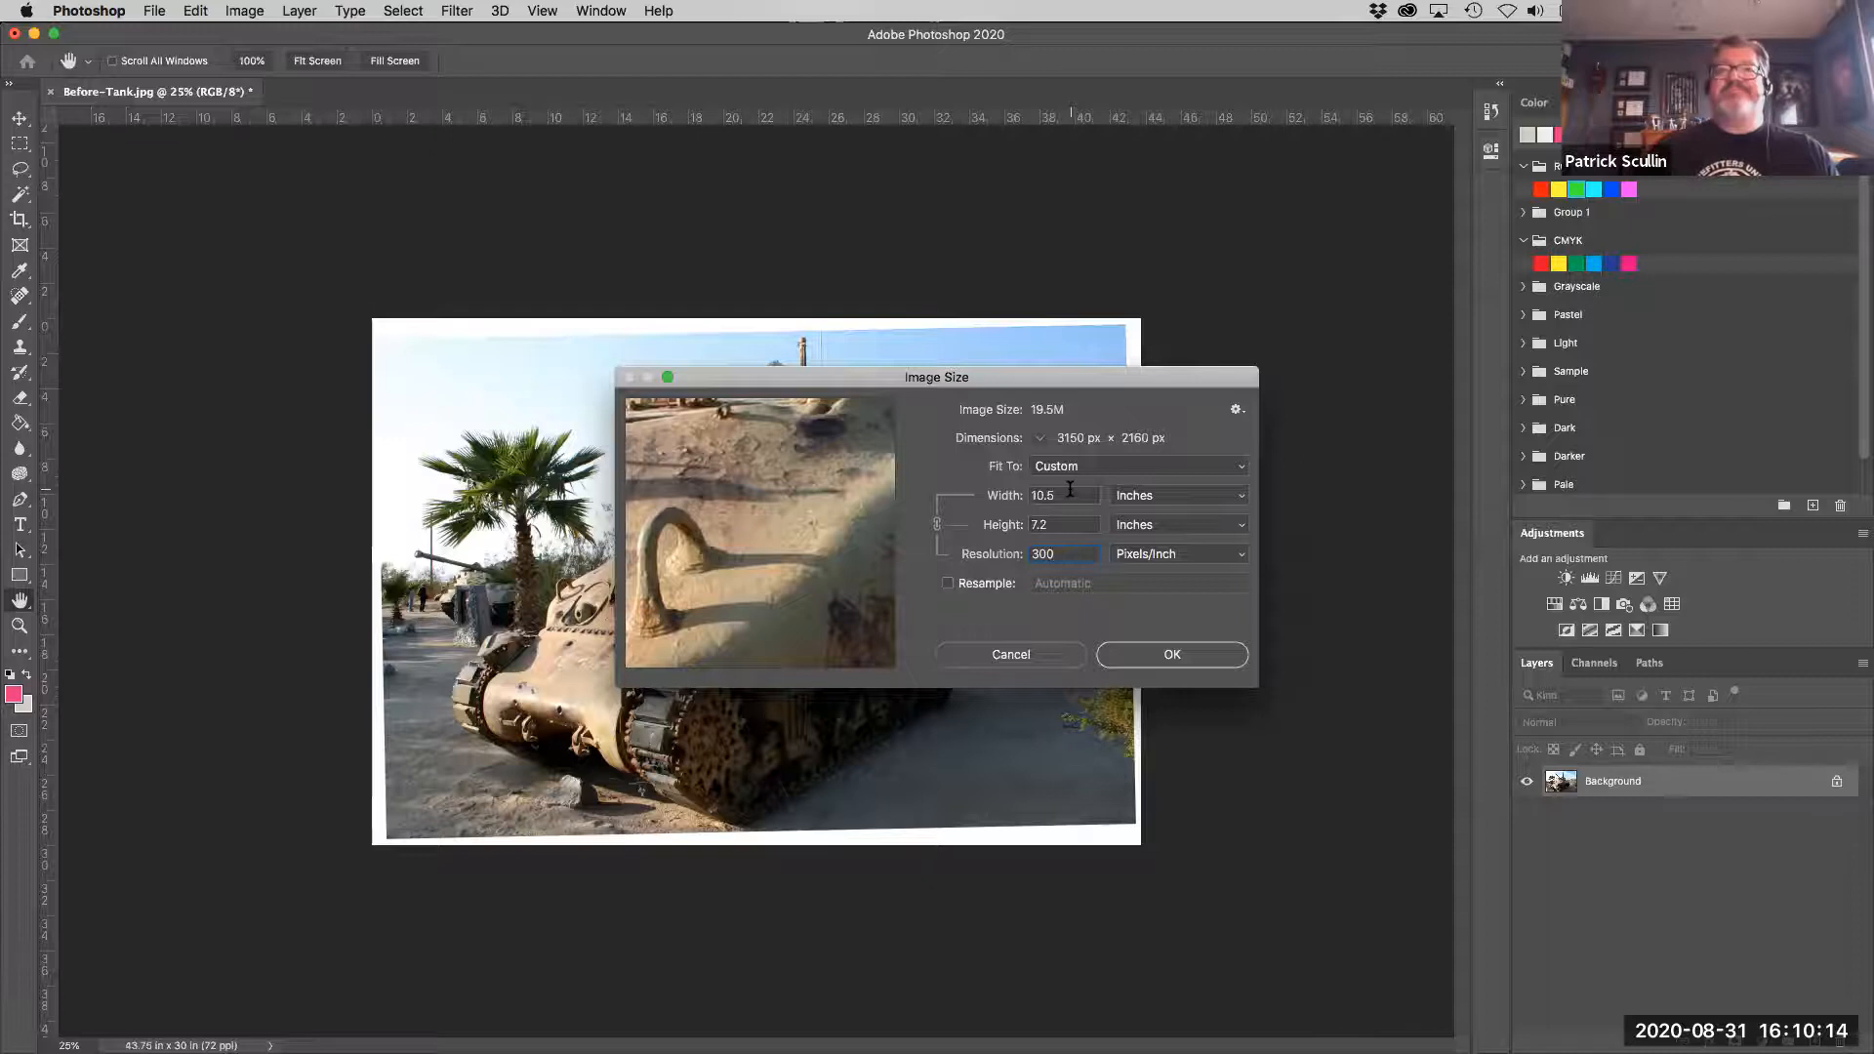
# - Enable automatic resampling and set the image width to 24 inches, checking the enlarged detail in the preview
pyautogui.click(947, 584)
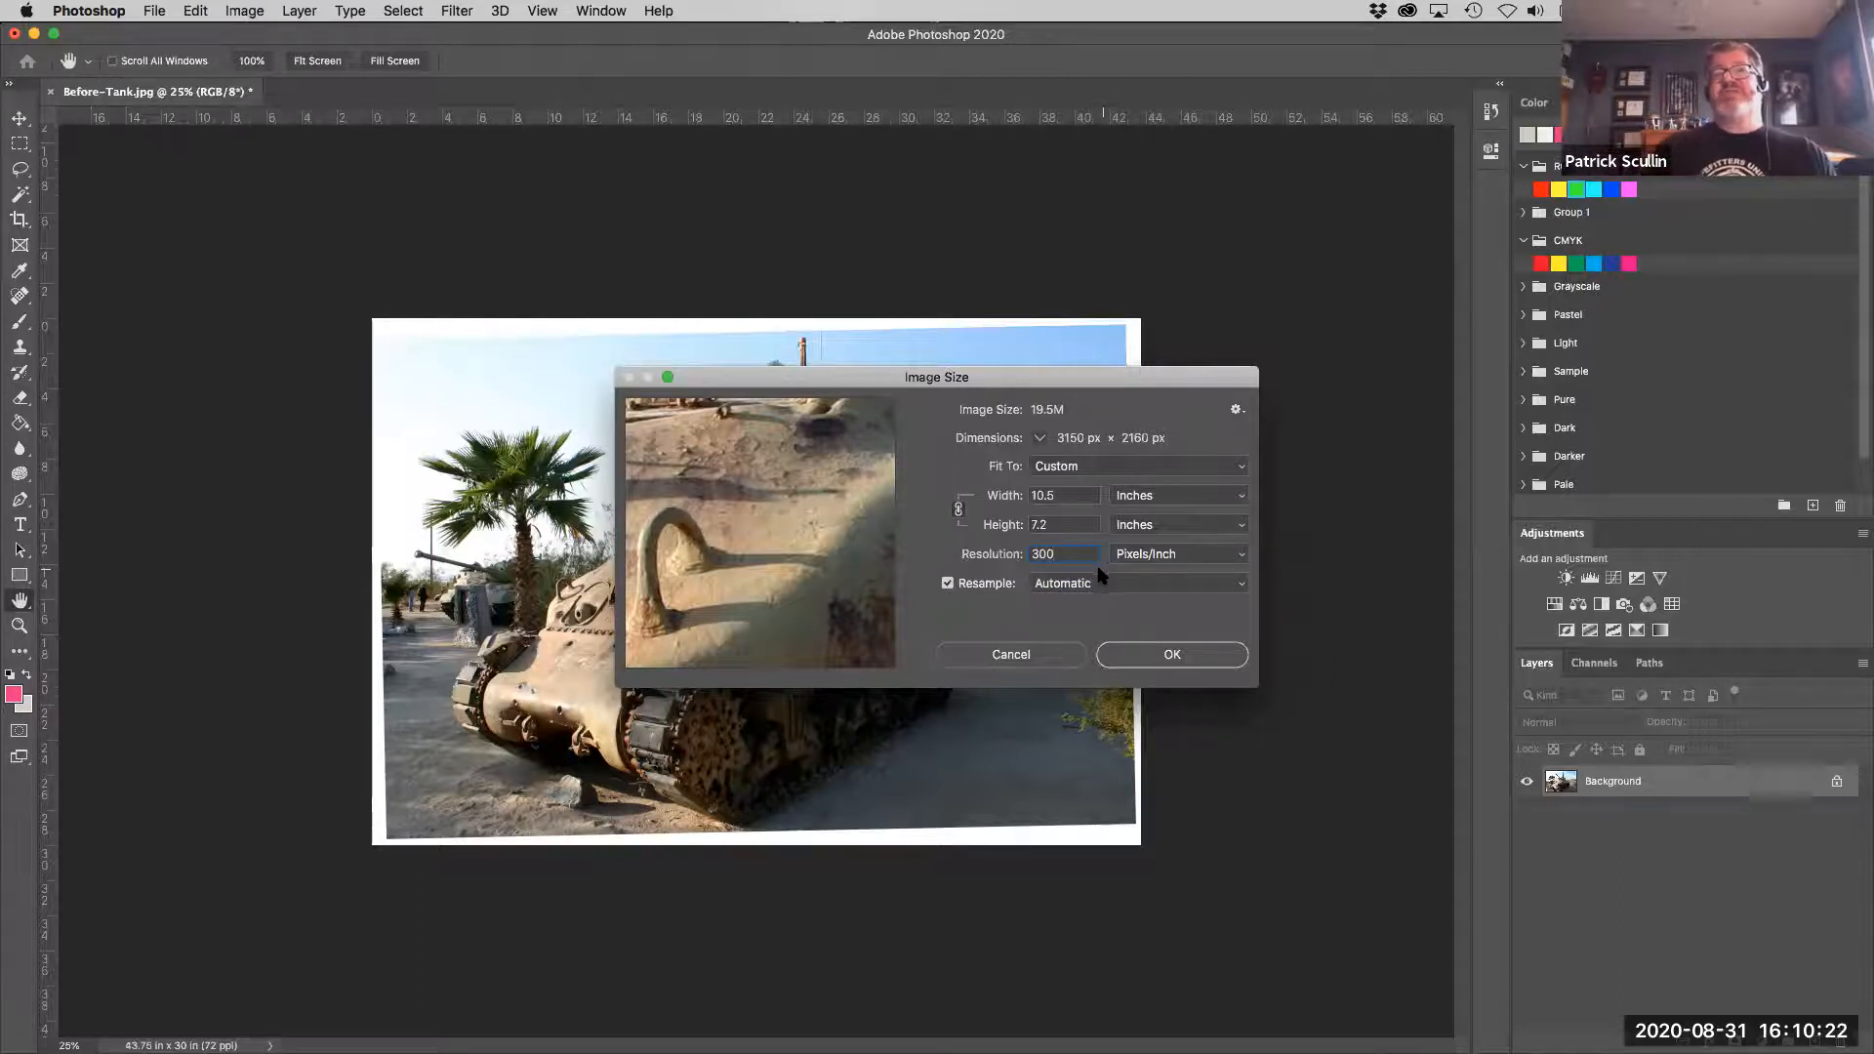
pyautogui.moveTo(1078, 496); pyautogui.dragTo(995, 493)
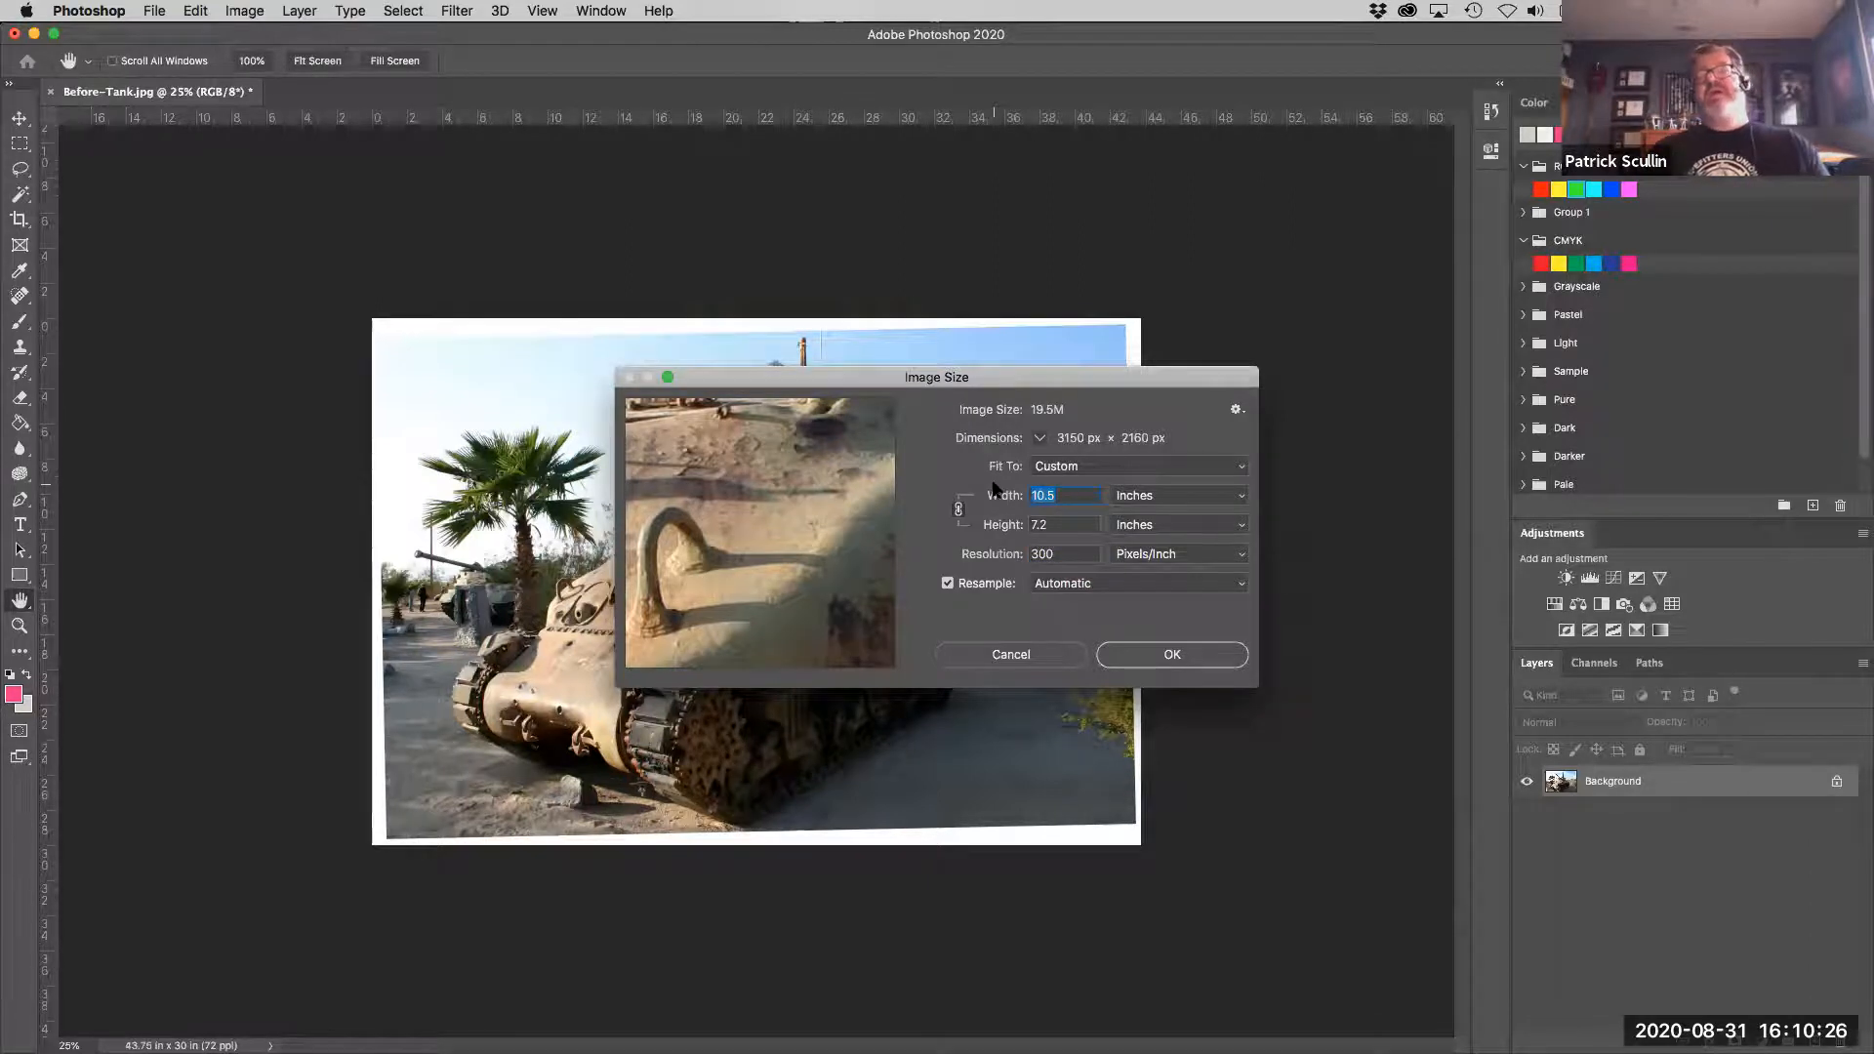
pyautogui.write('24')
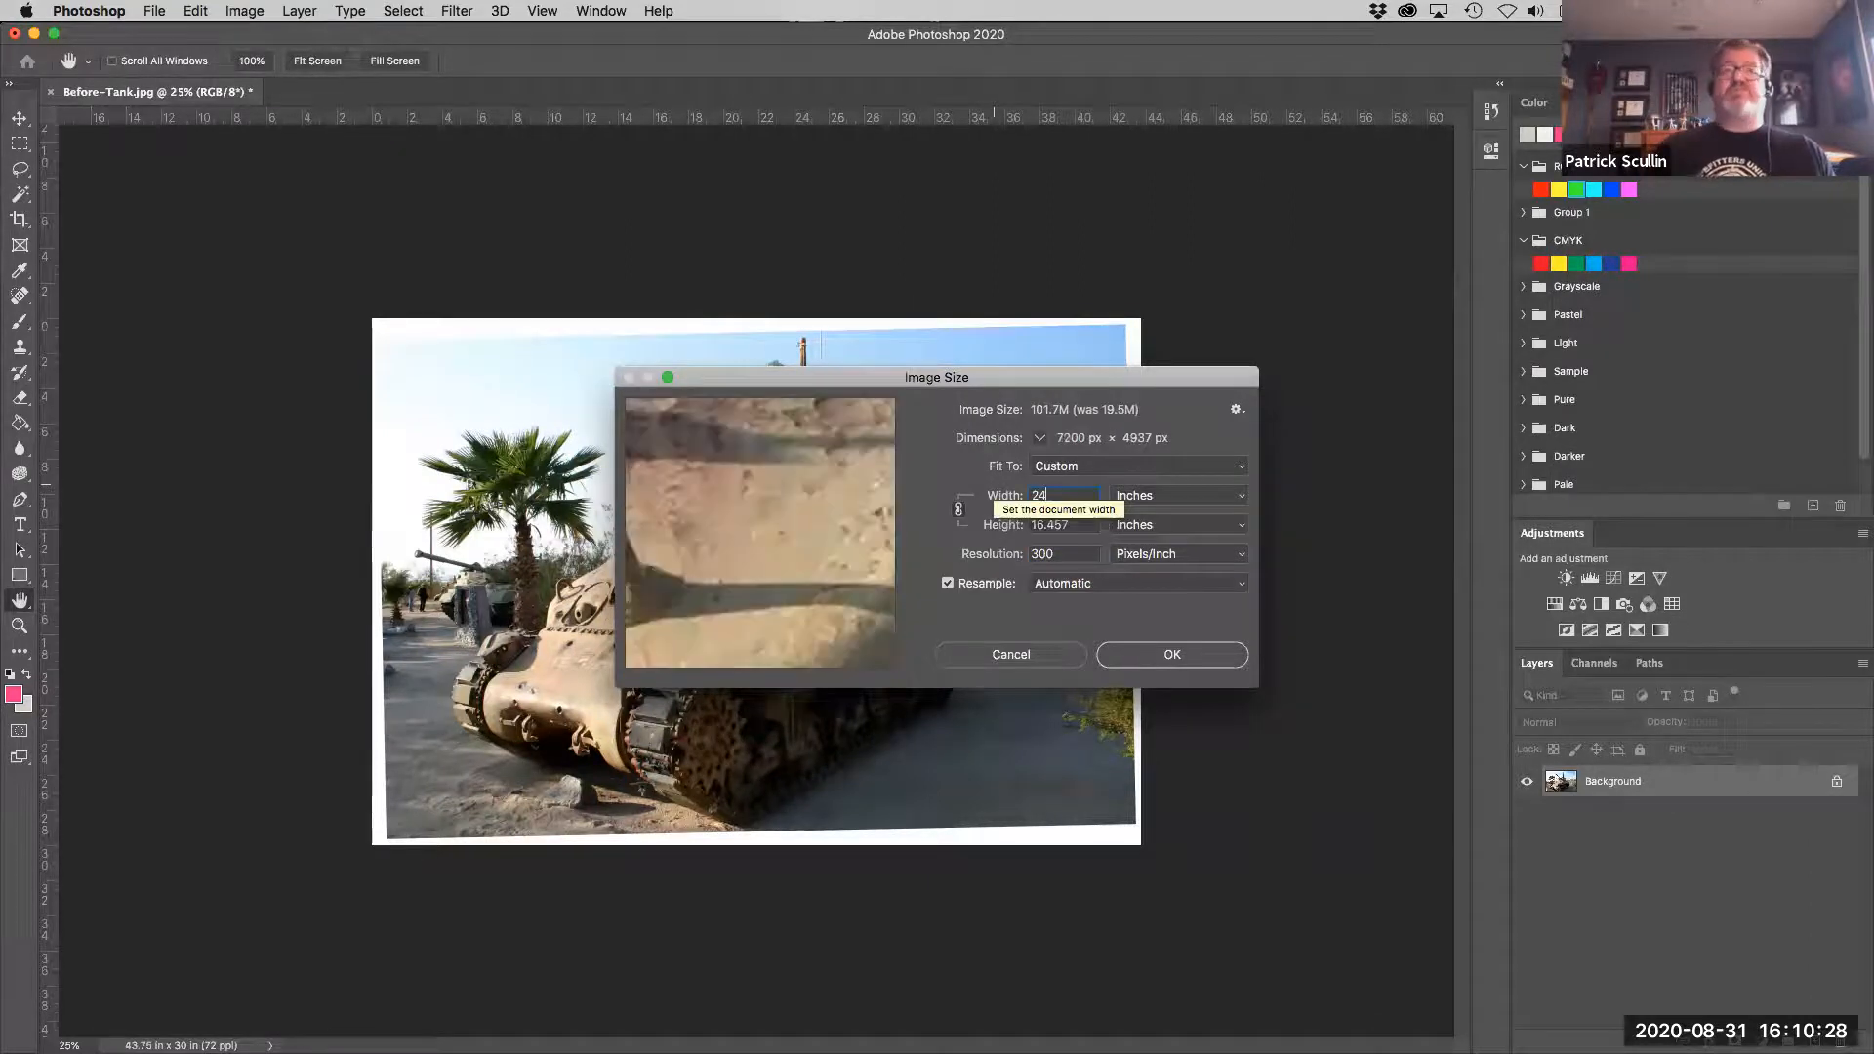
pyautogui.click(1046, 624)
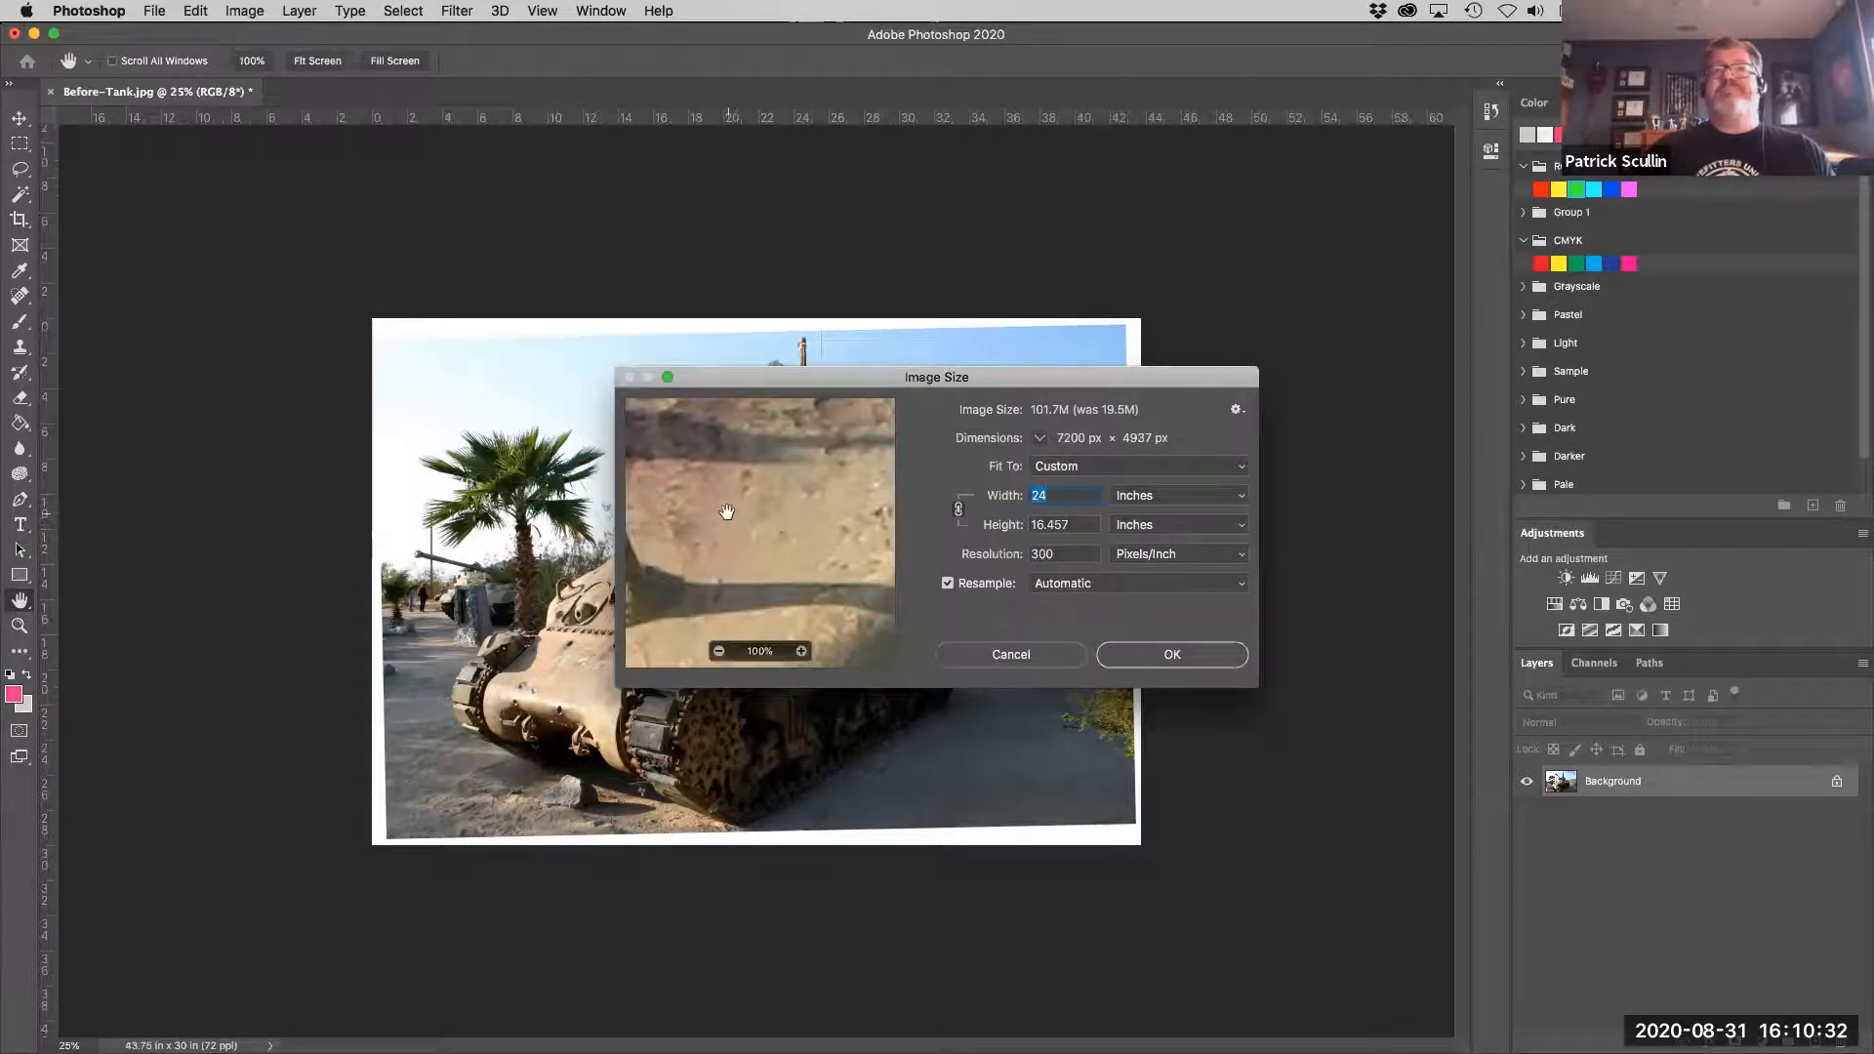
pyautogui.moveTo(702, 510); pyautogui.dragTo(883, 535)
pyautogui.moveTo(663, 529); pyautogui.dragTo(882, 506)
pyautogui.moveTo(678, 483); pyautogui.dragTo(786, 531)
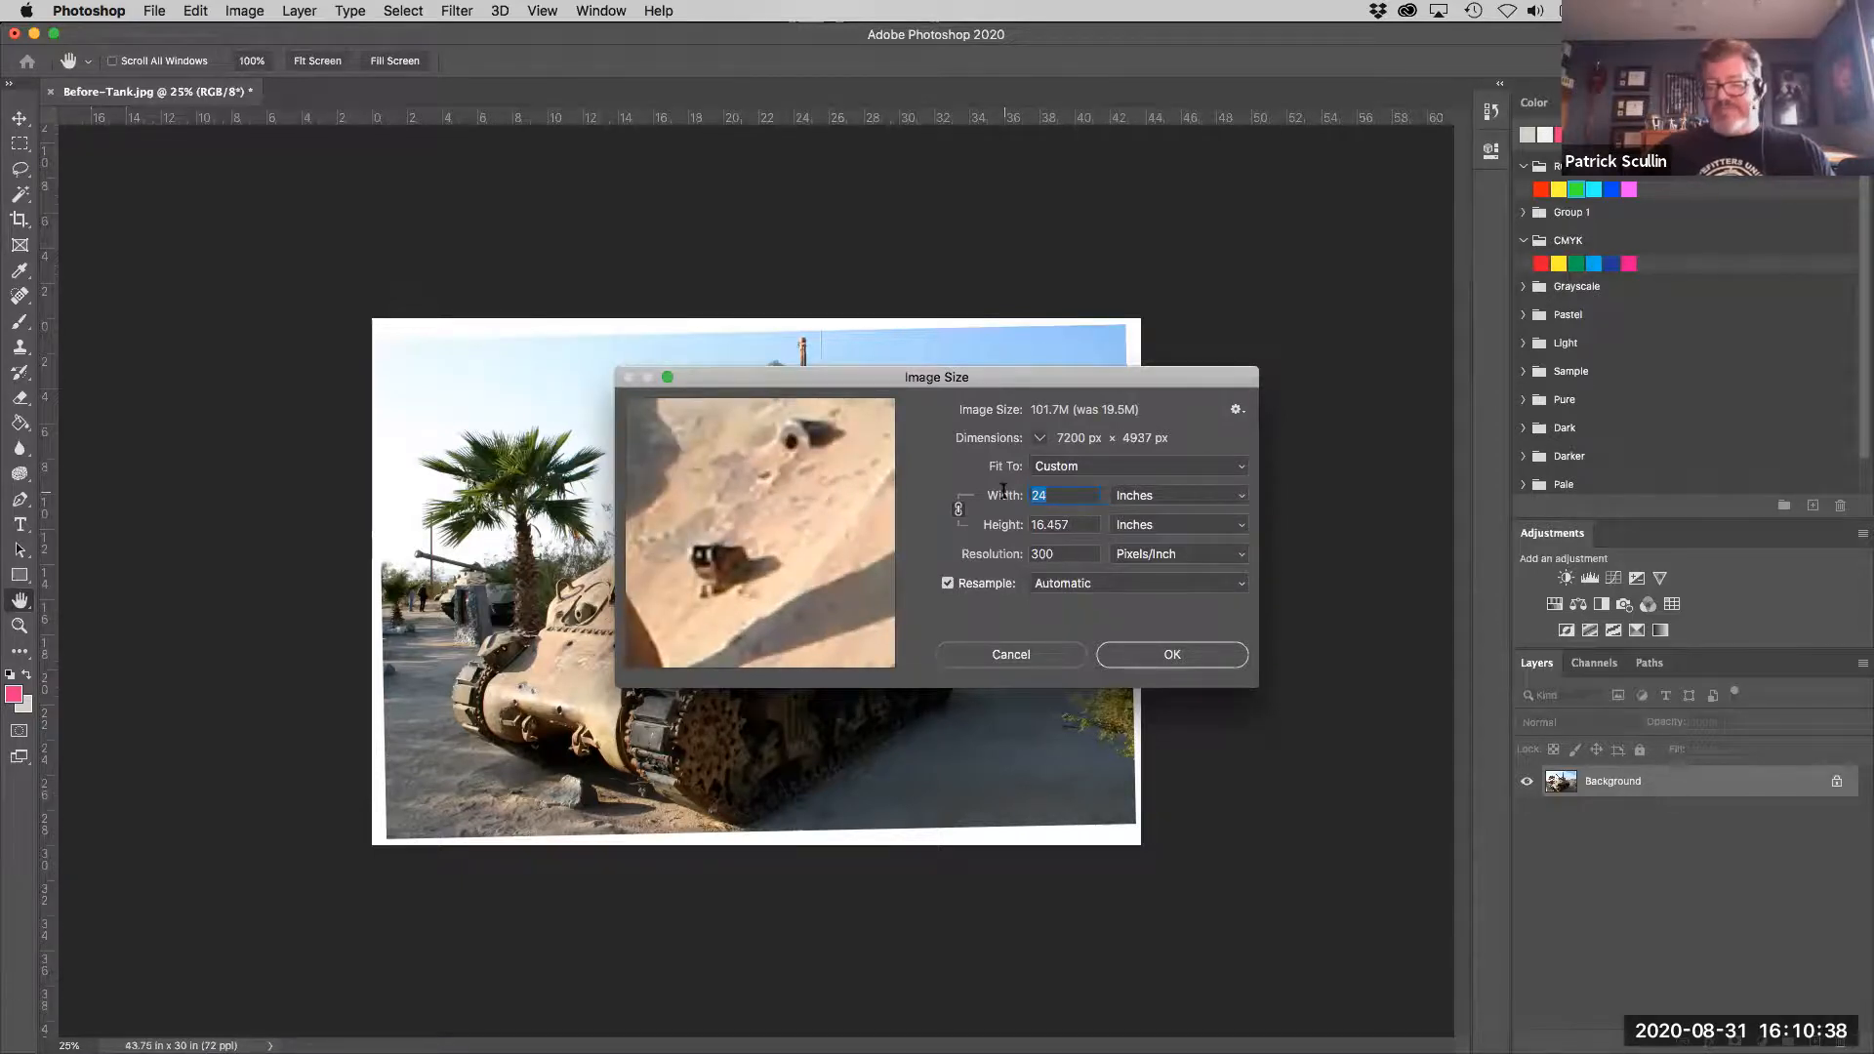
# - Try an image width of 50 inches, inspecting the preview detail, and discard the image size changes
pyautogui.write('50')
pyautogui.moveTo(665, 577); pyautogui.dragTo(754, 496)
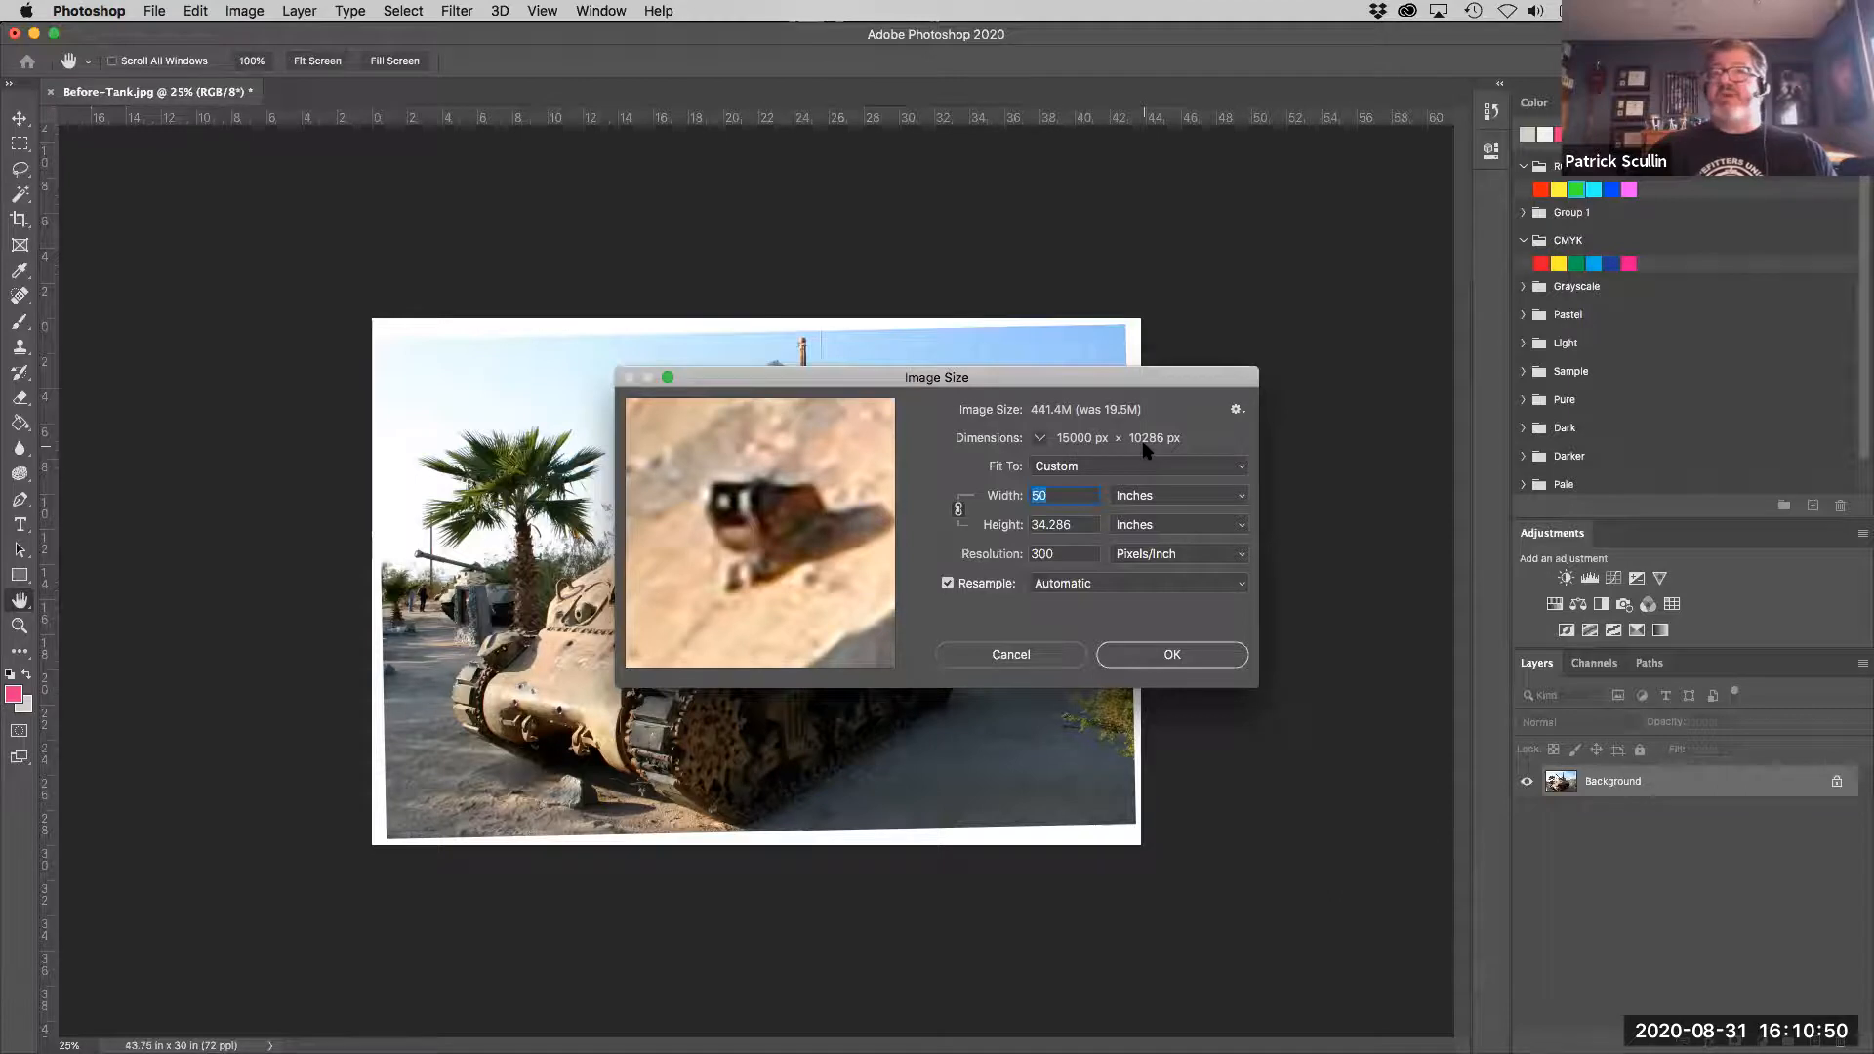
pyautogui.moveTo(724, 509); pyautogui.dragTo(744, 568)
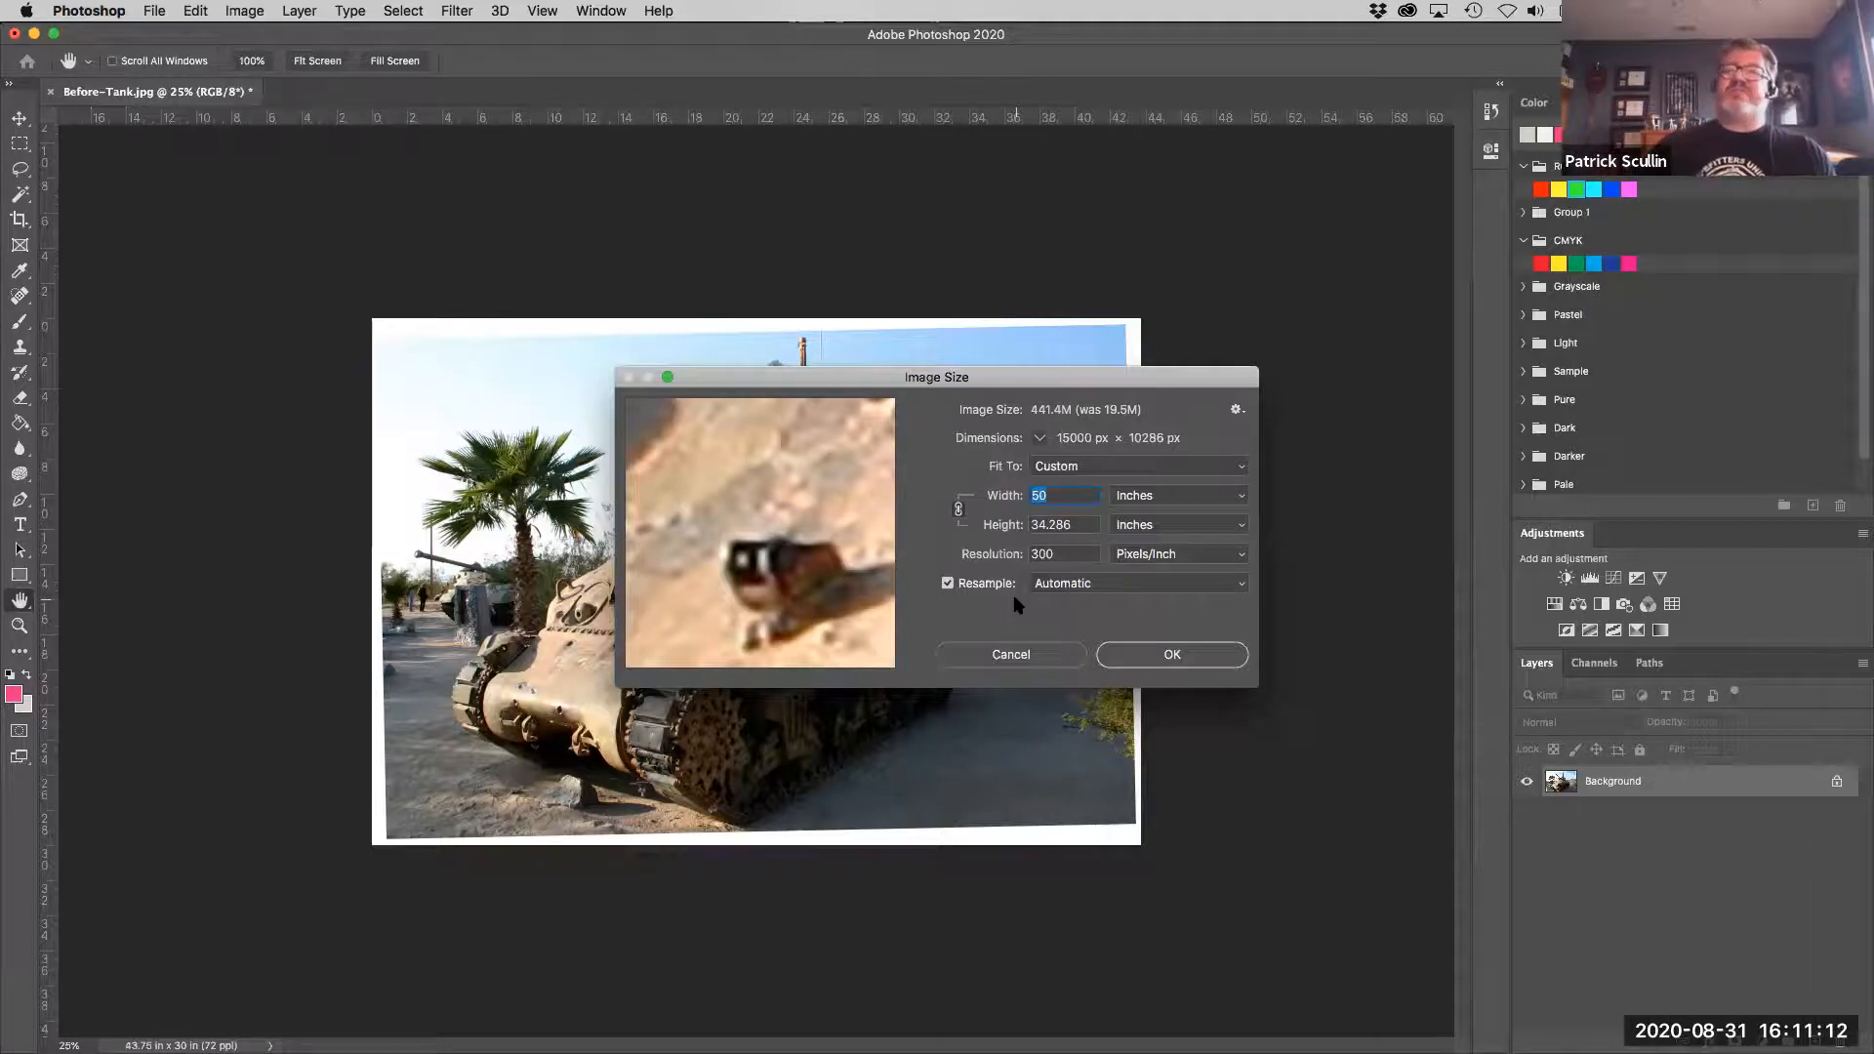
pyautogui.click(1022, 655)
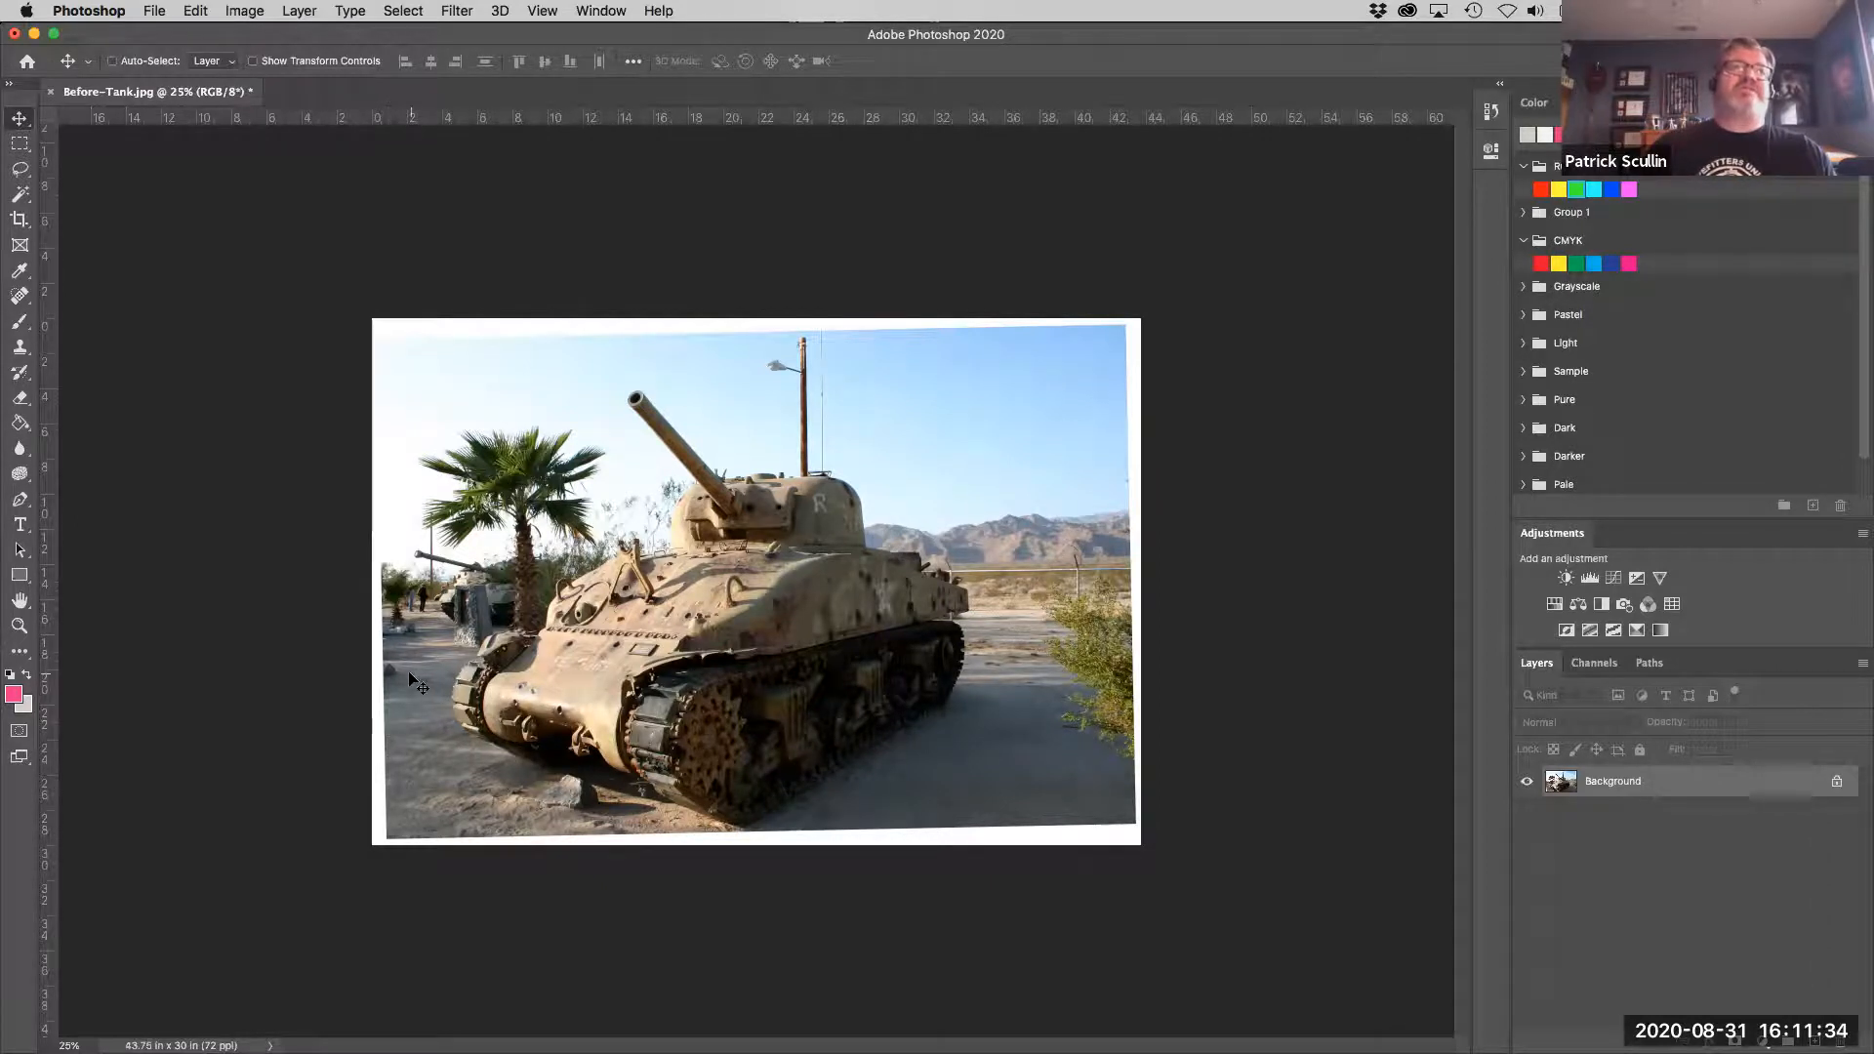
# - Start a 2:3 (4:6) crop with Delete Cropped Pixels turned off and rotate the photo slightly to straighten it
pyautogui.click(19, 221)
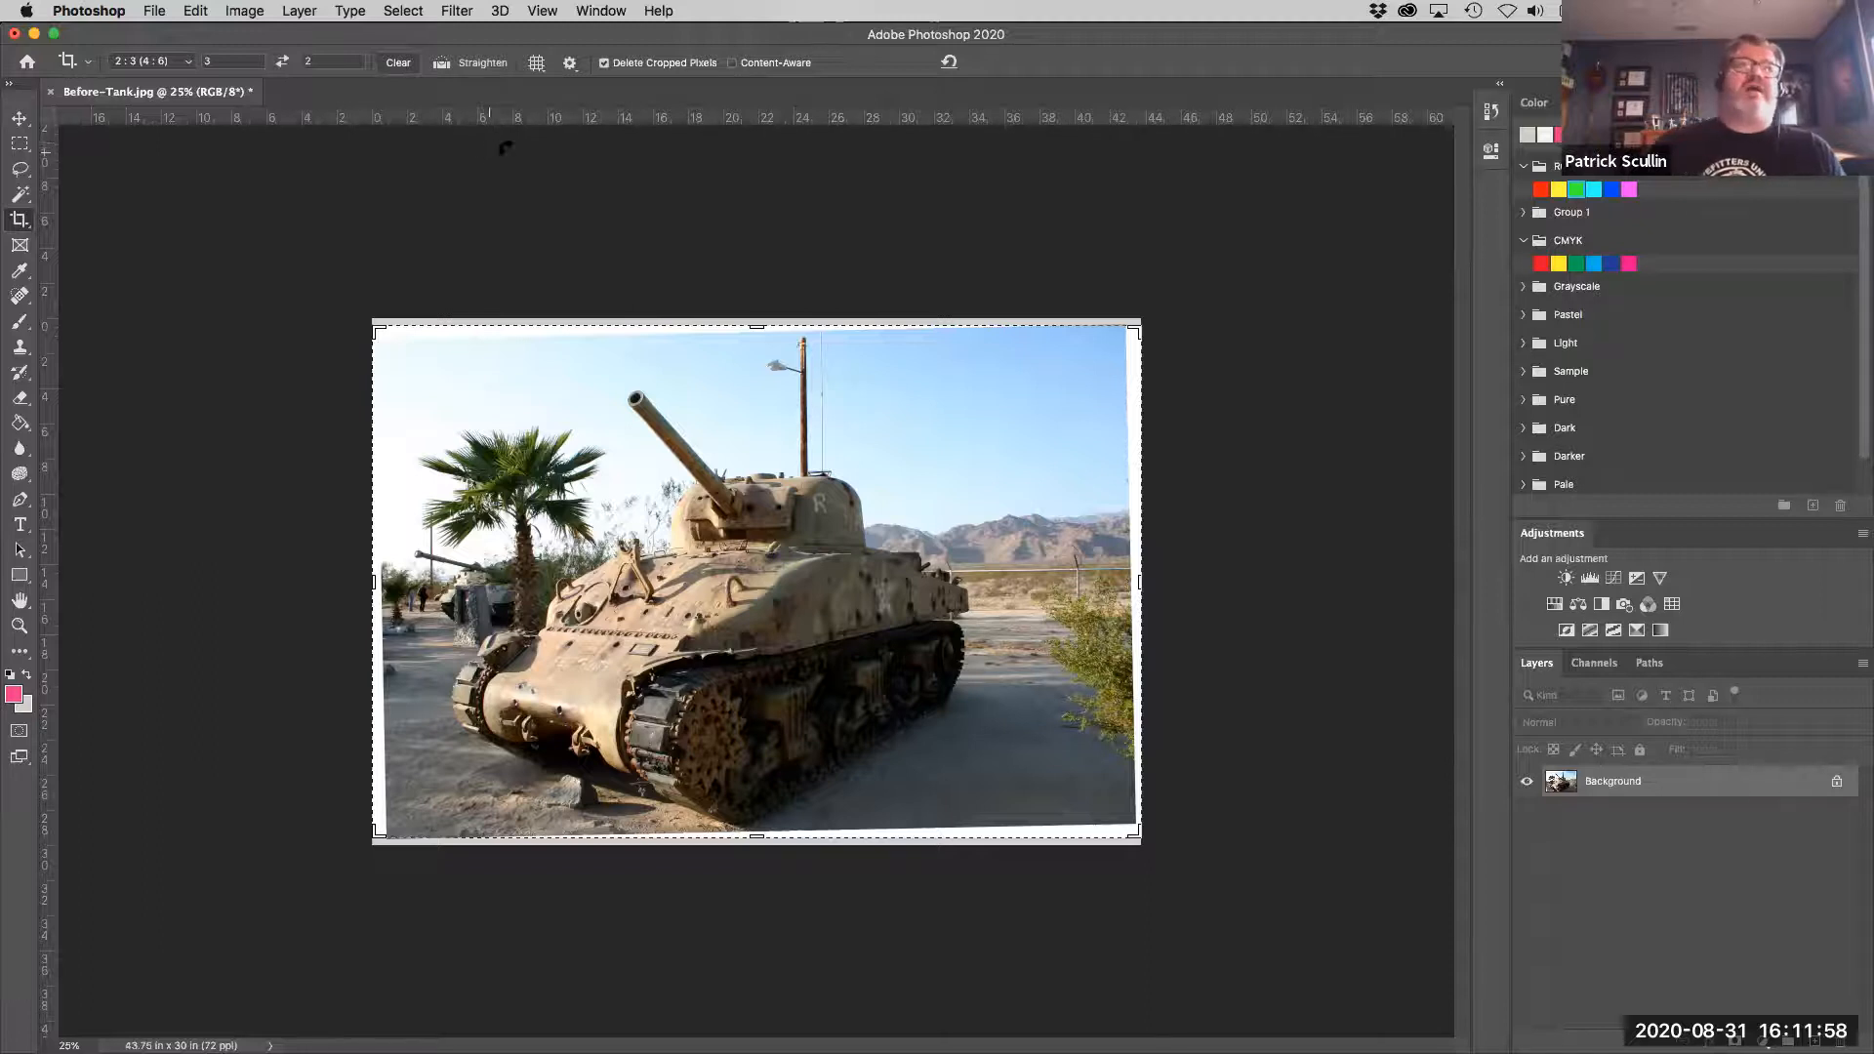
pyautogui.click(603, 63)
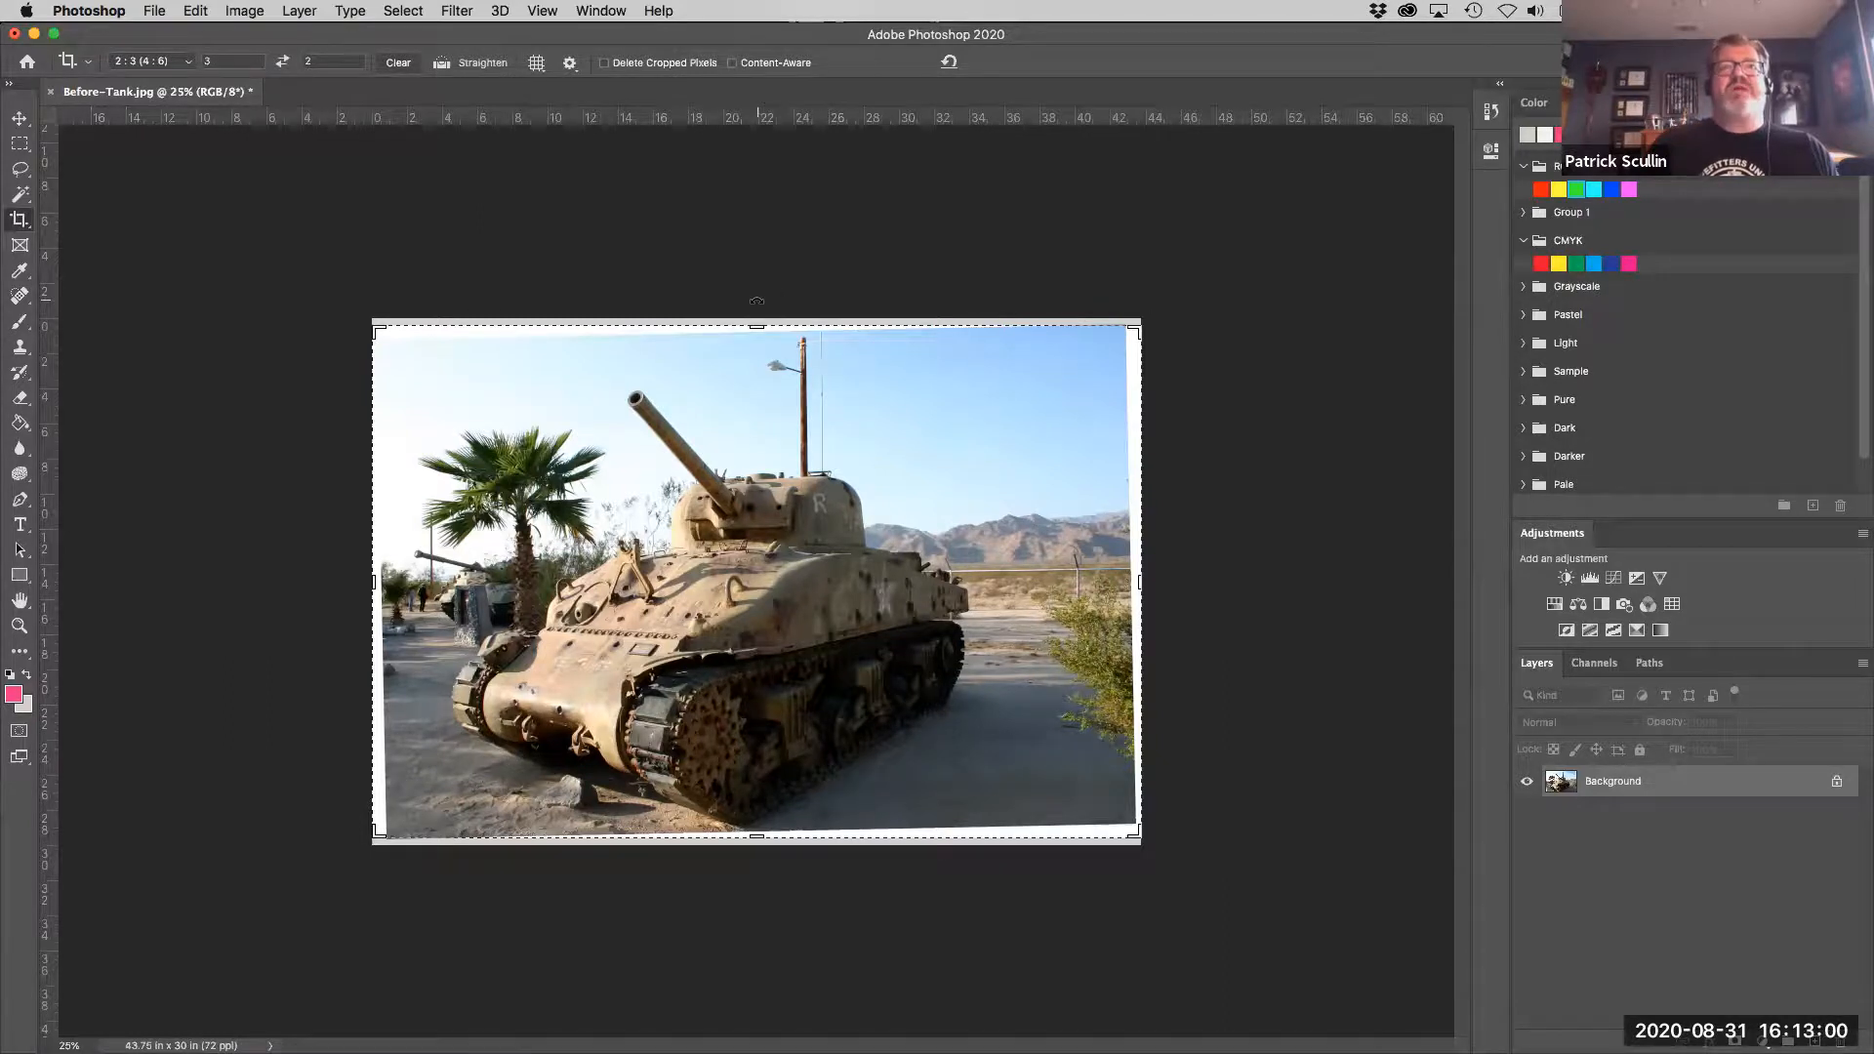
pyautogui.moveTo(756, 301); pyautogui.dragTo(763, 300)
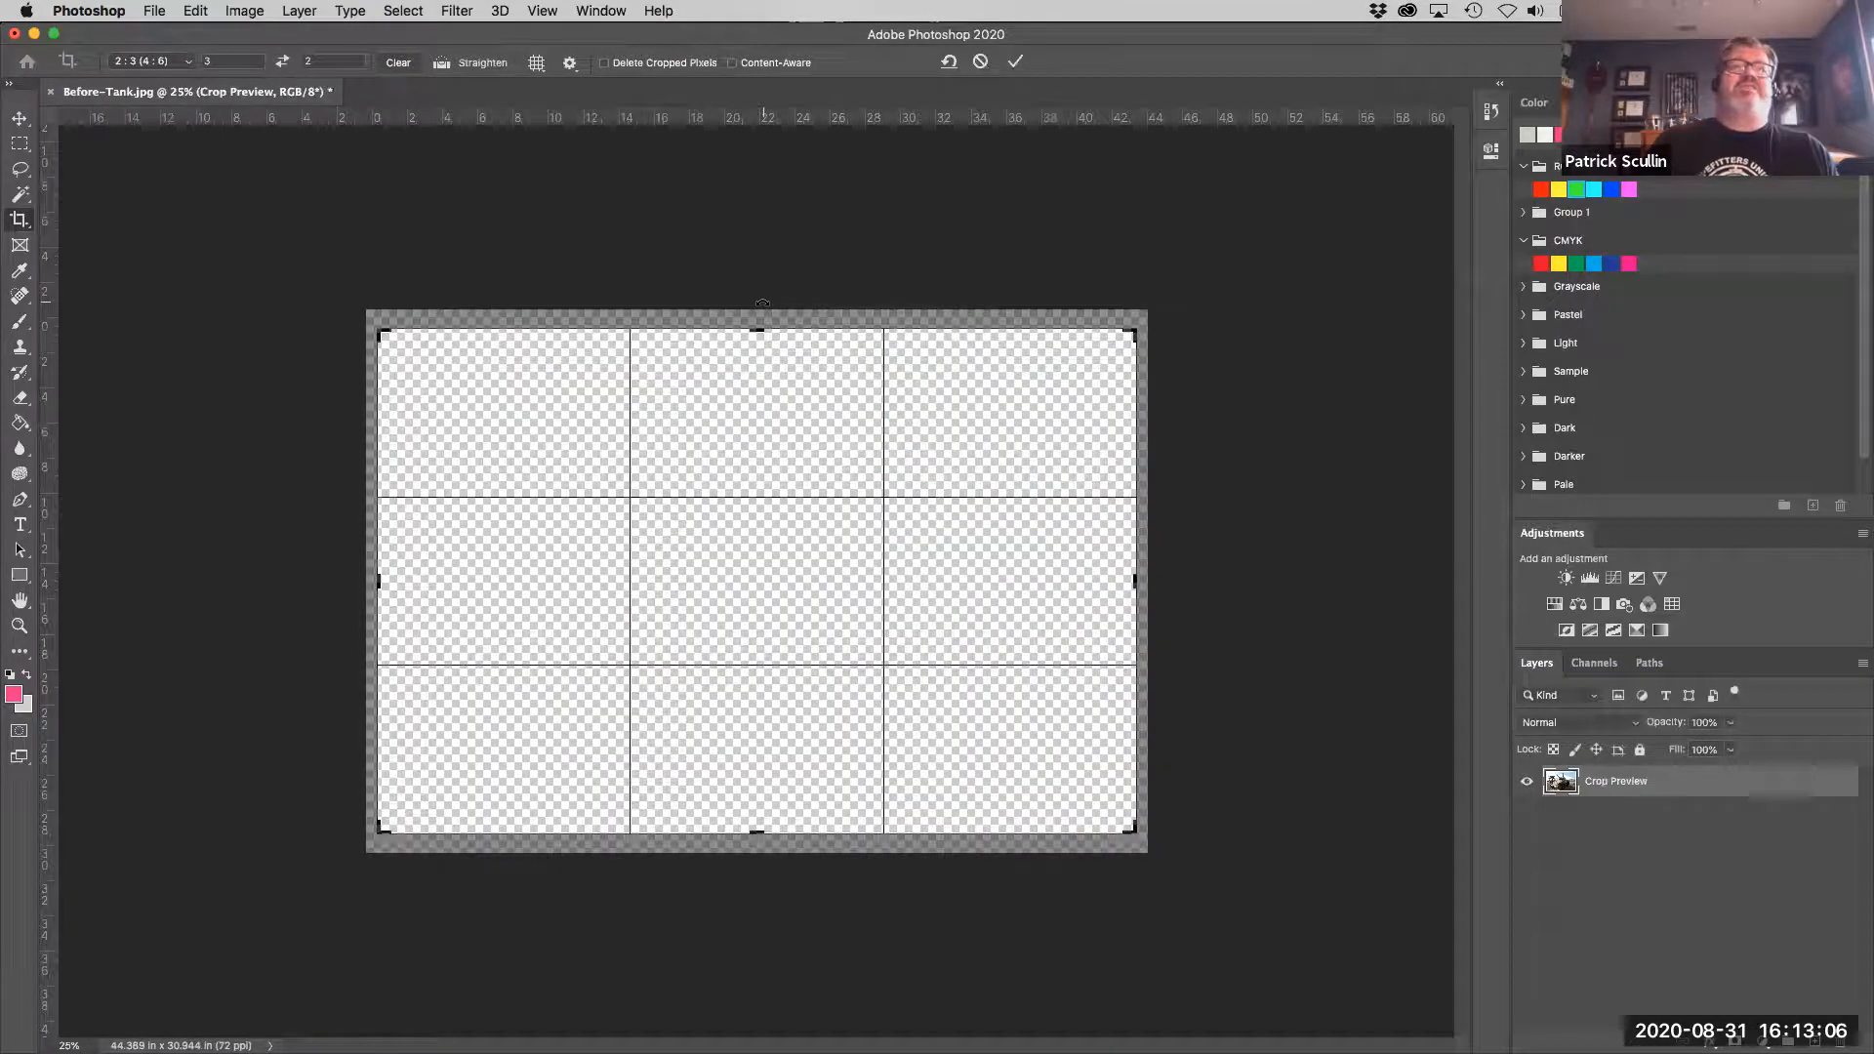
# - Tighten the crop corners to exclude the white borders around the photo and apply the crop
pyautogui.moveTo(385, 833); pyautogui.dragTo(383, 834)
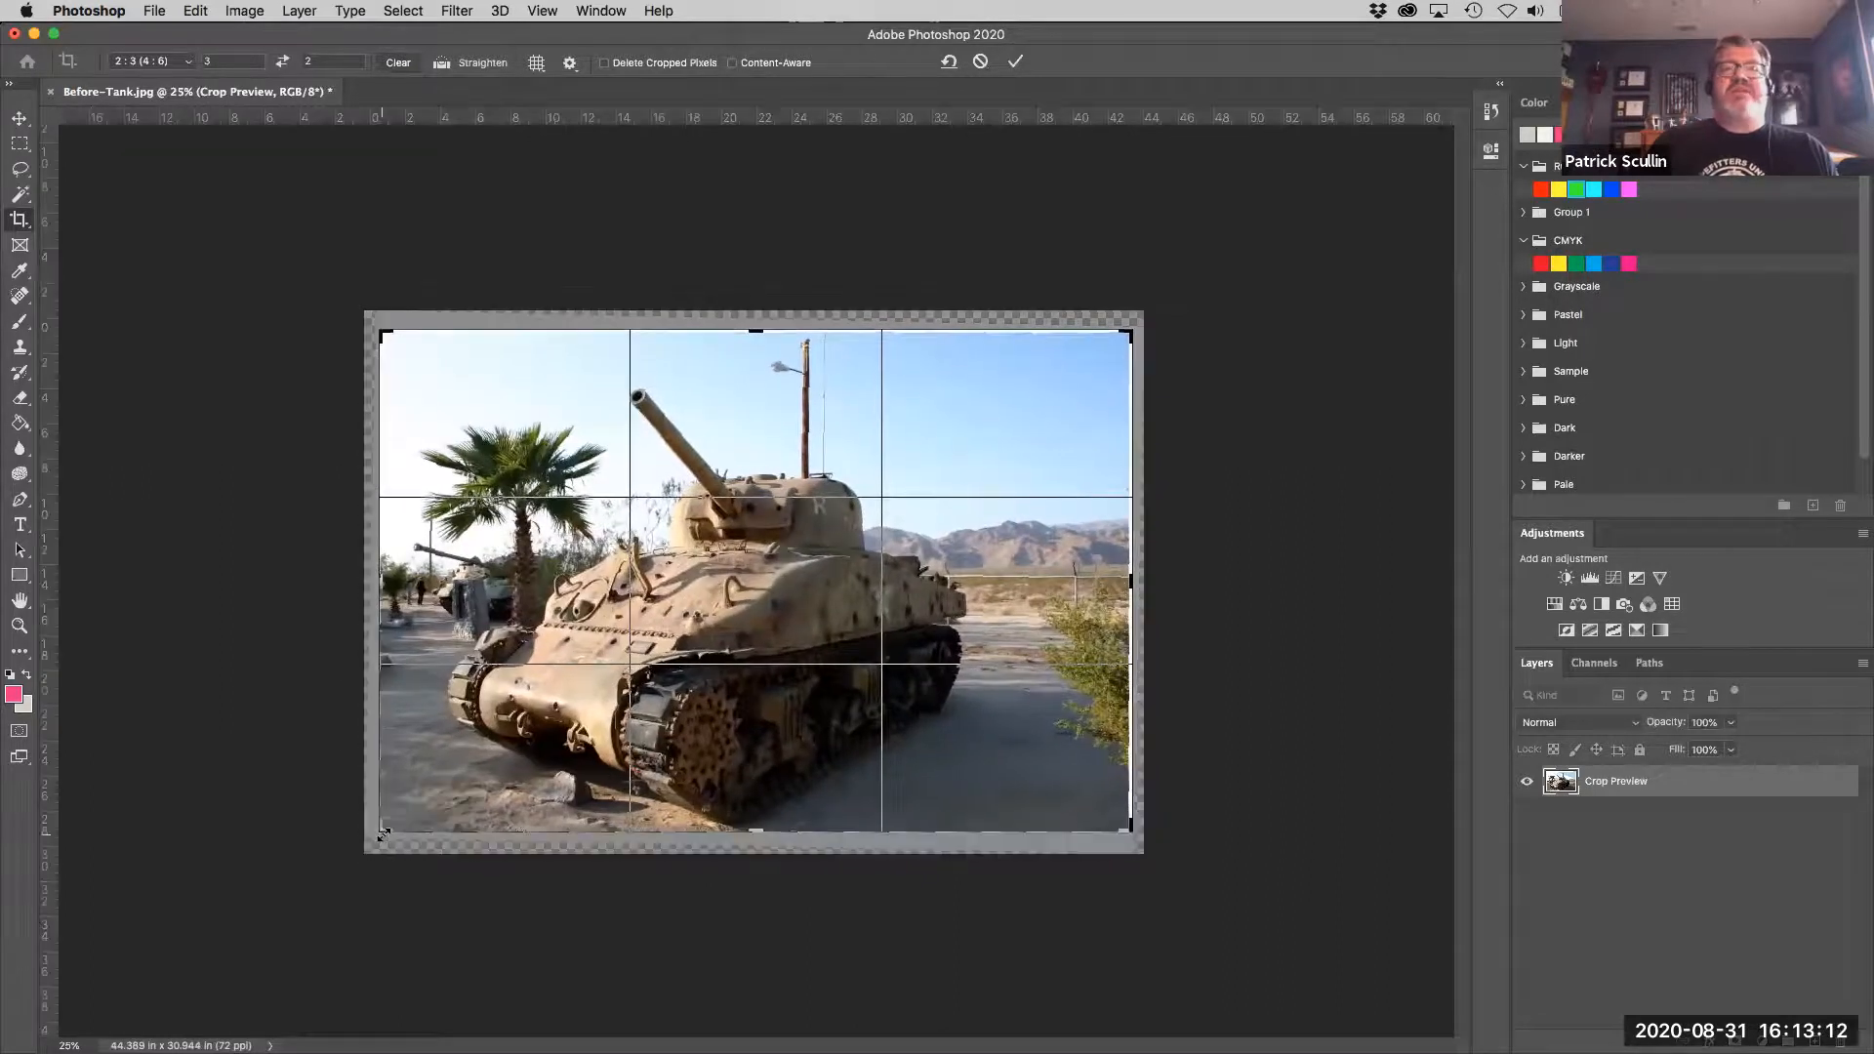
pyautogui.moveTo(1133, 335); pyautogui.dragTo(1132, 337)
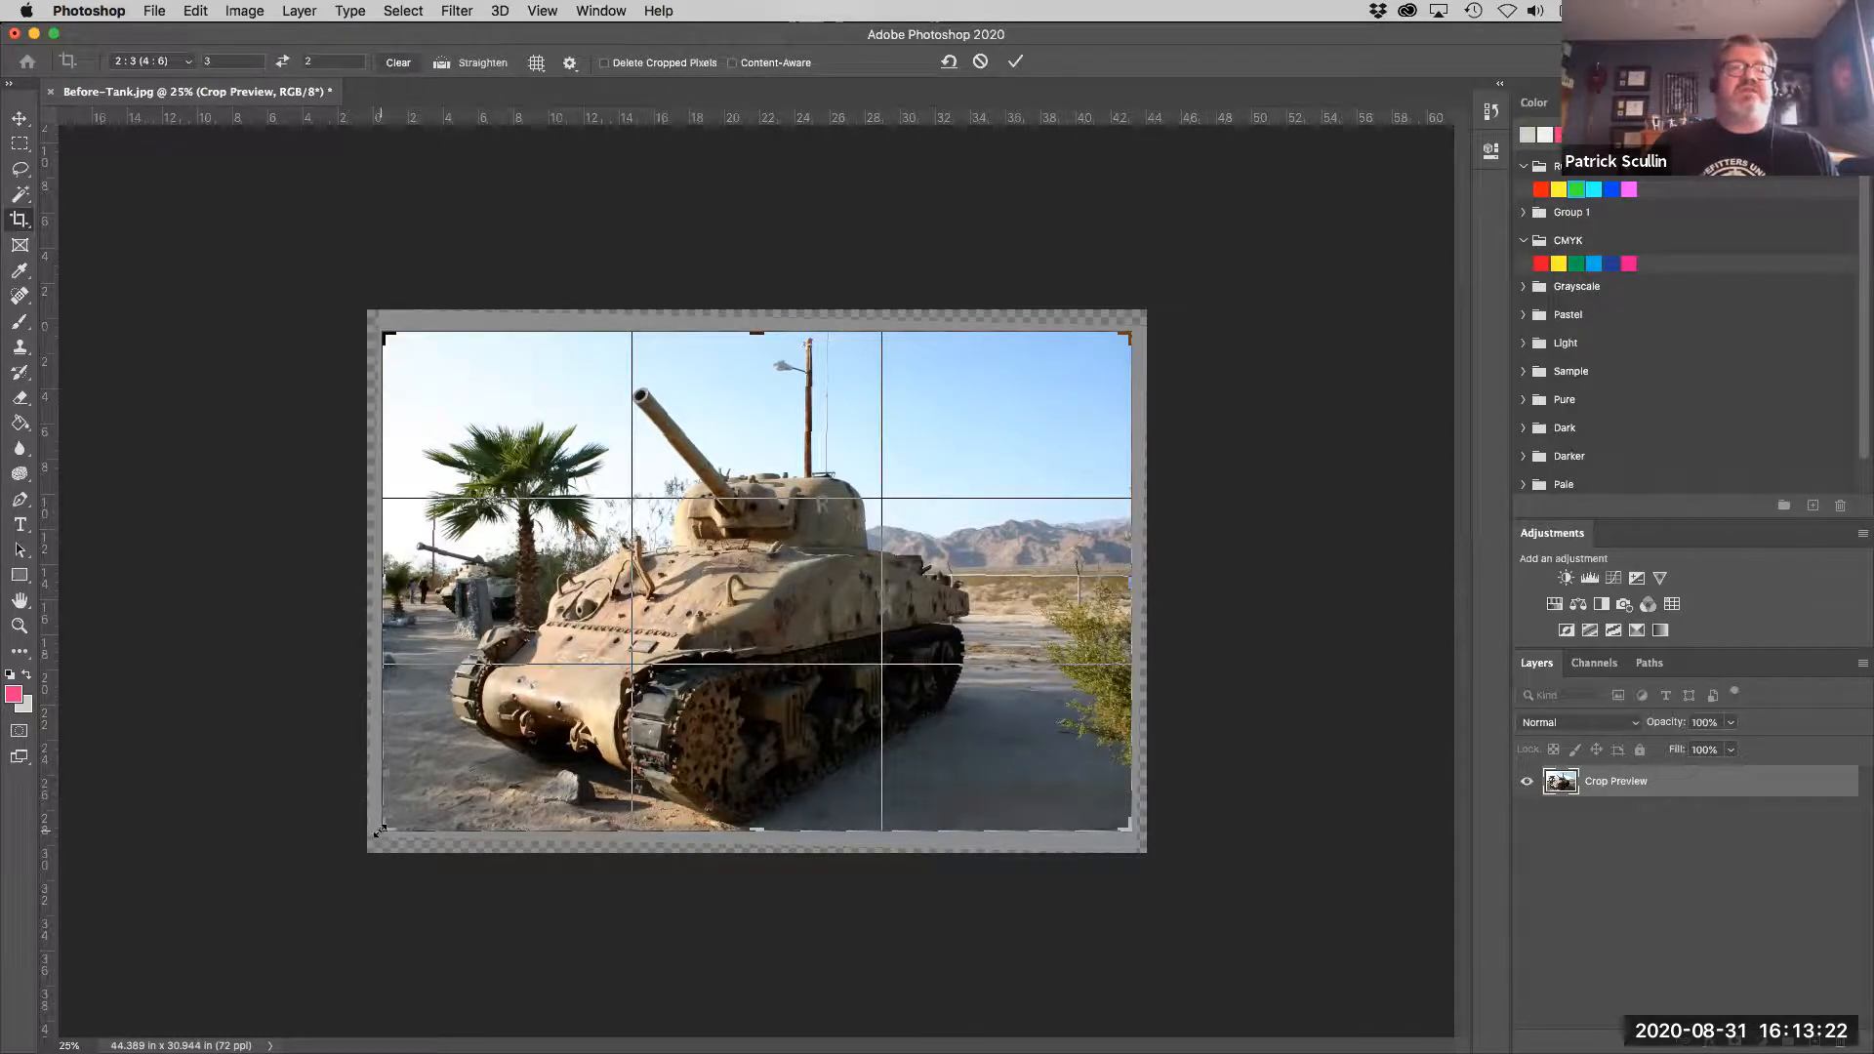
pyautogui.moveTo(381, 830); pyautogui.dragTo(383, 827)
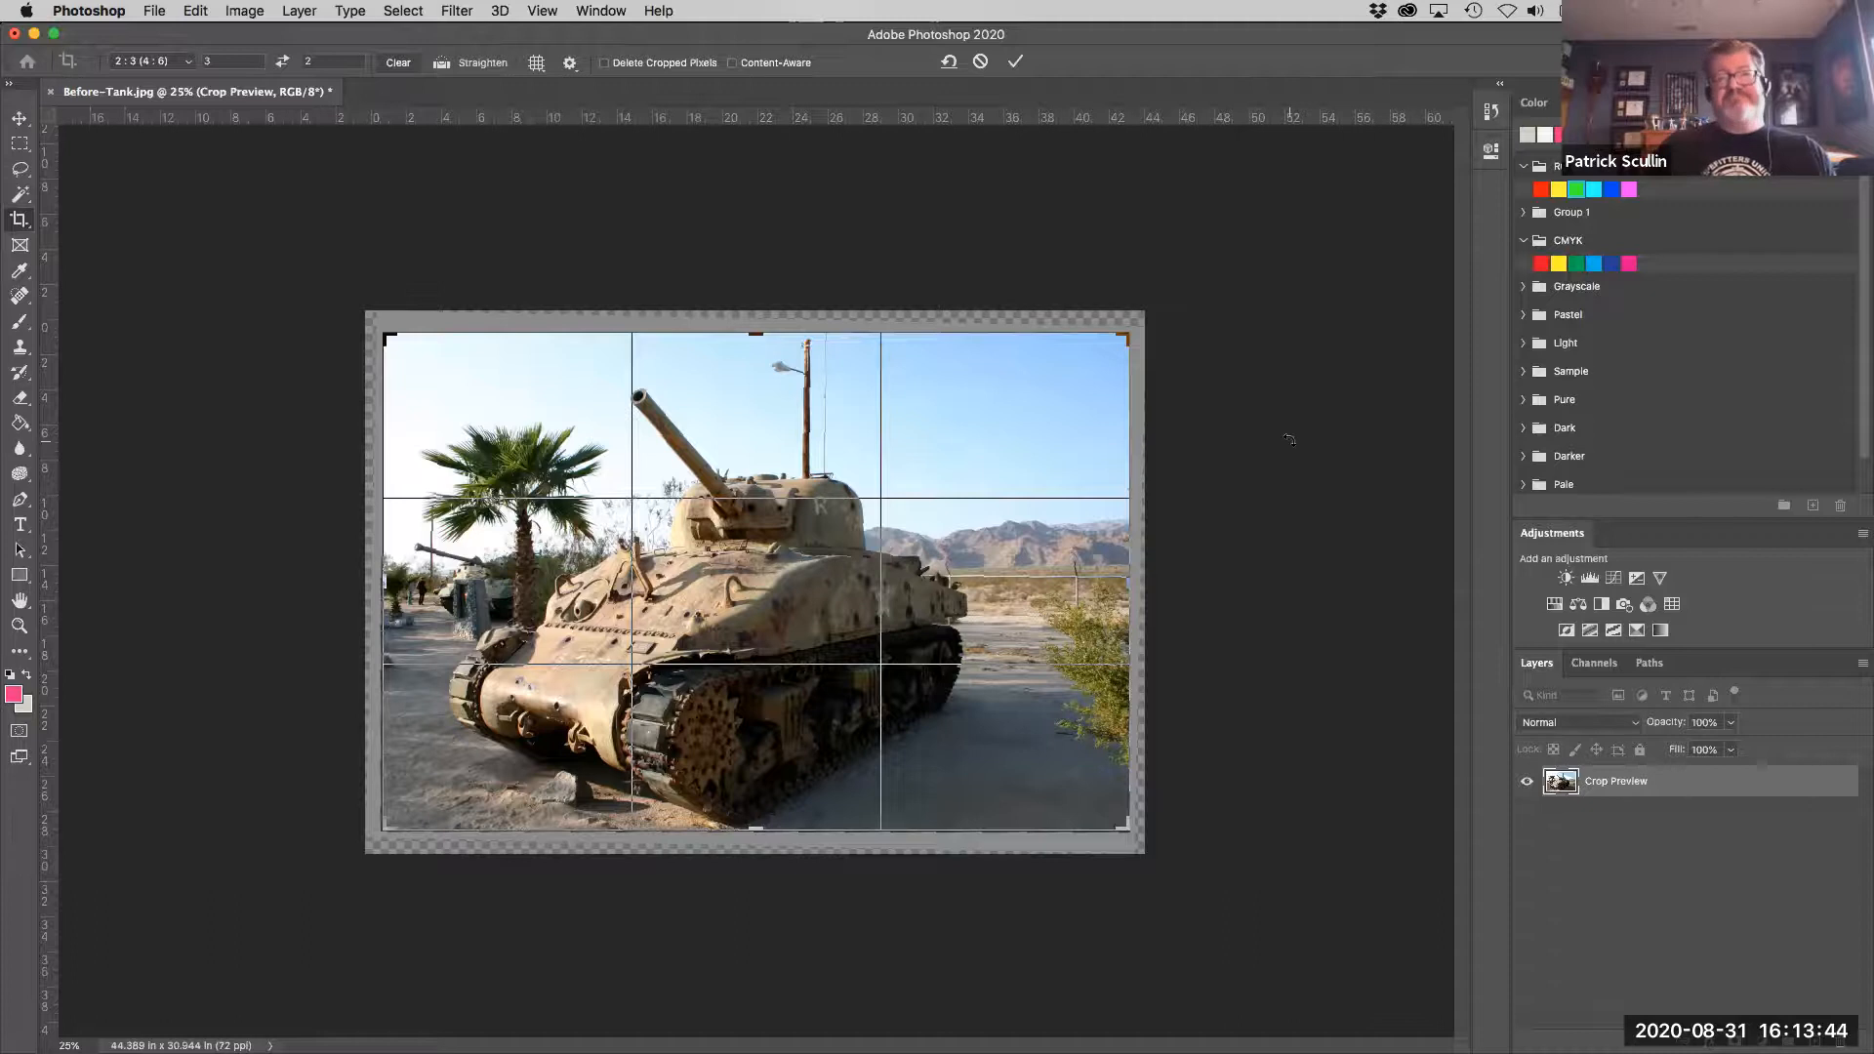
pyautogui.press('Return')
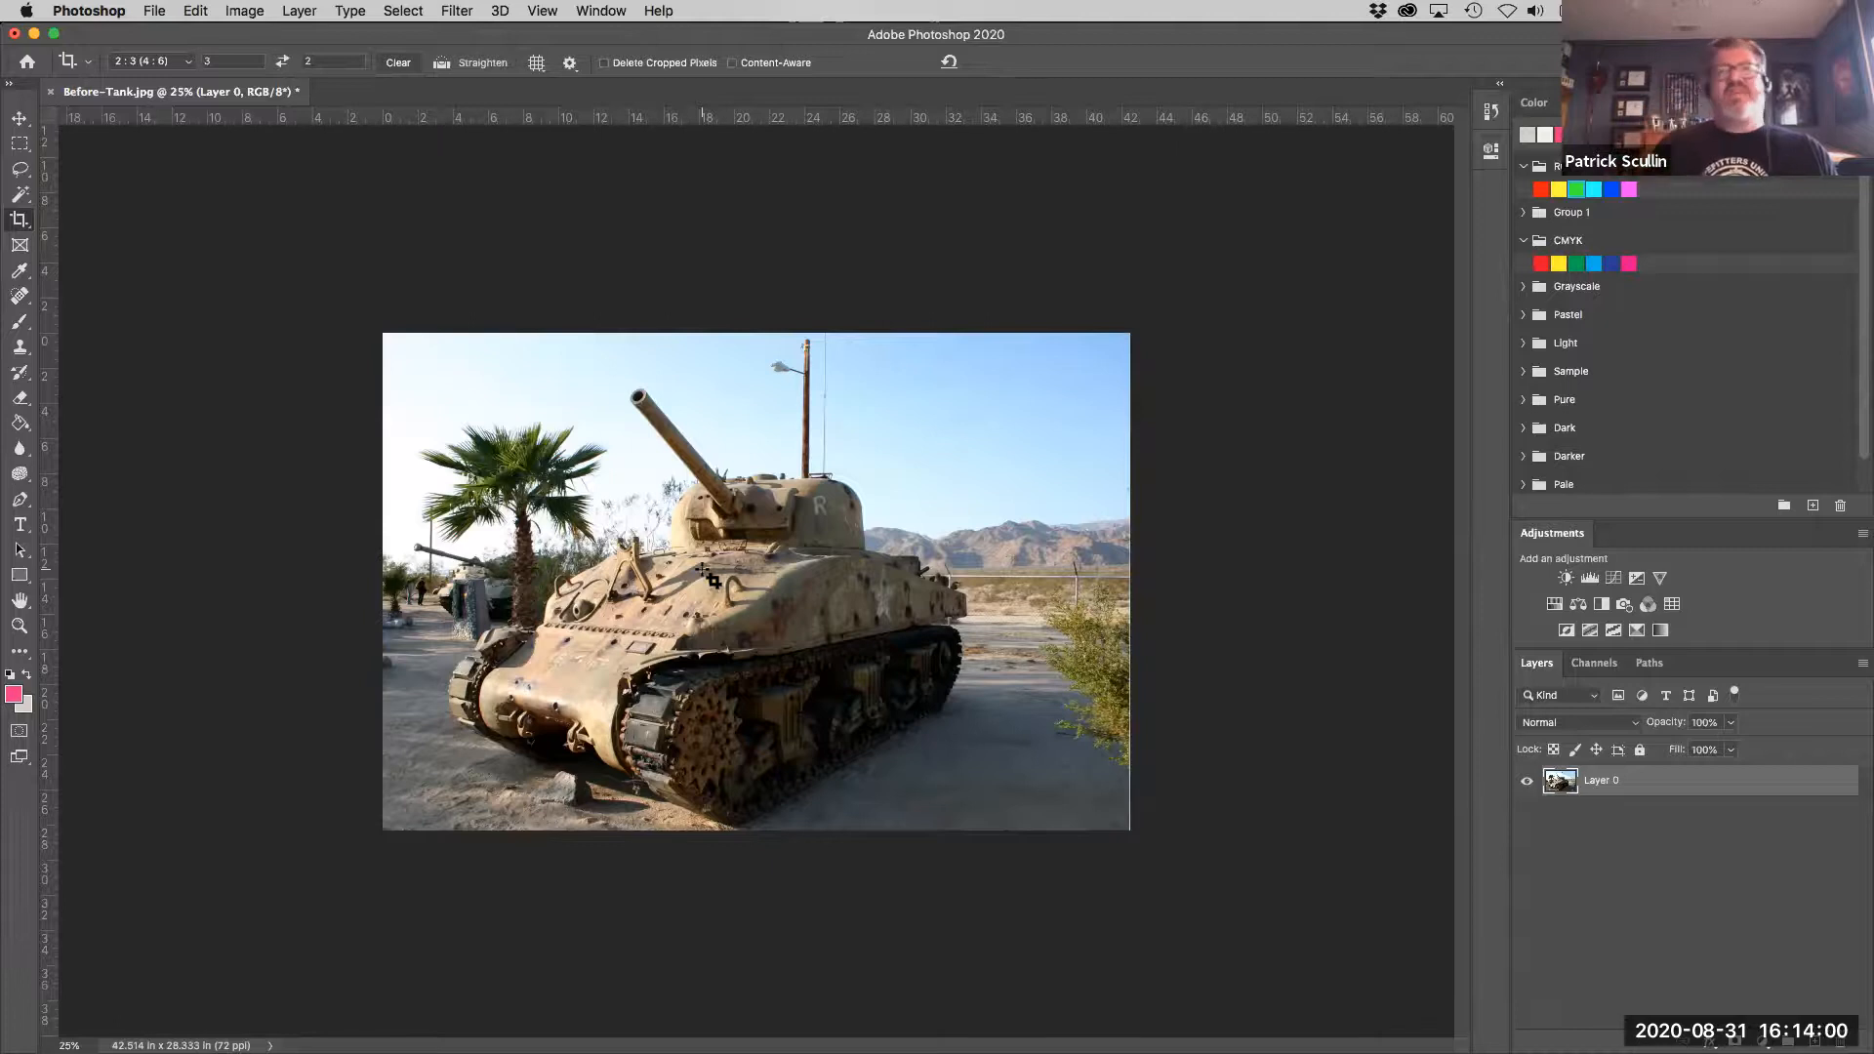
# - Open the canvas size settings and try several anchor positions, ending with the anchor at the middle of the left edge
pyautogui.click(259, 10)
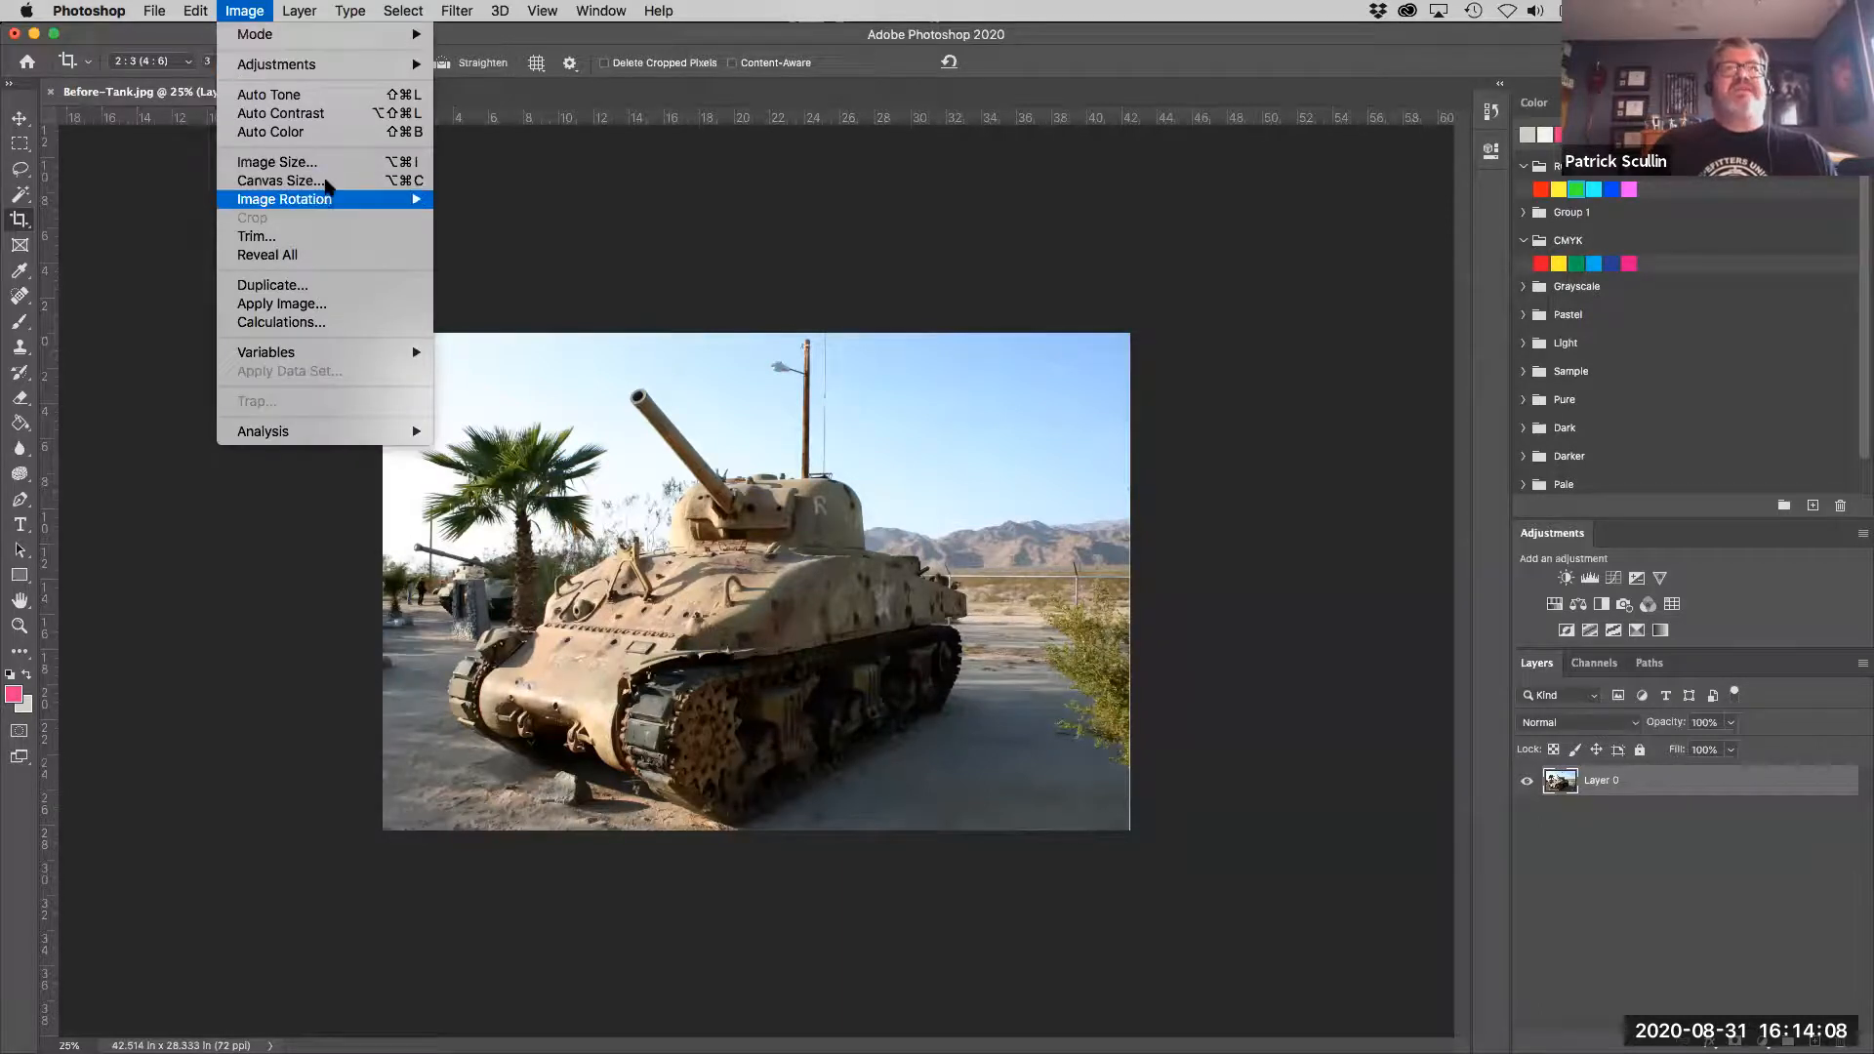
pyautogui.click(327, 184)
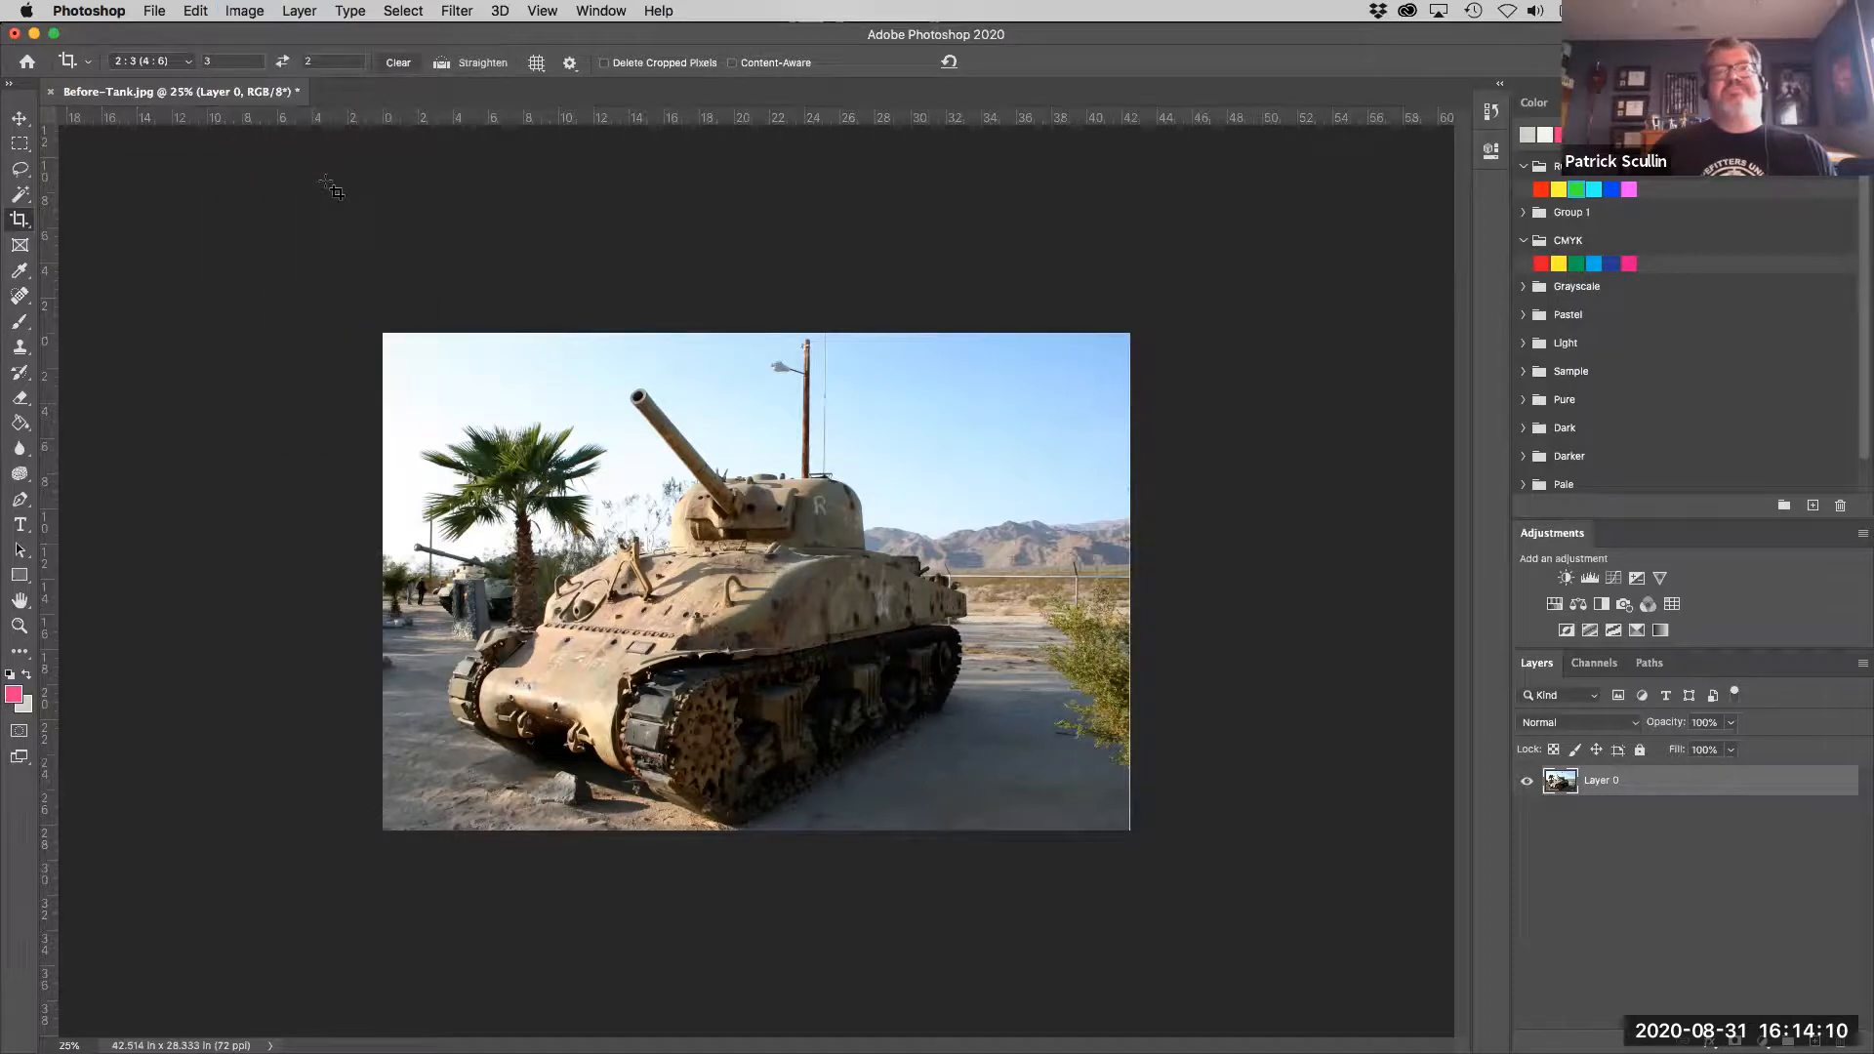
pyautogui.moveTo(996, 381); pyautogui.dragTo(1245, 252)
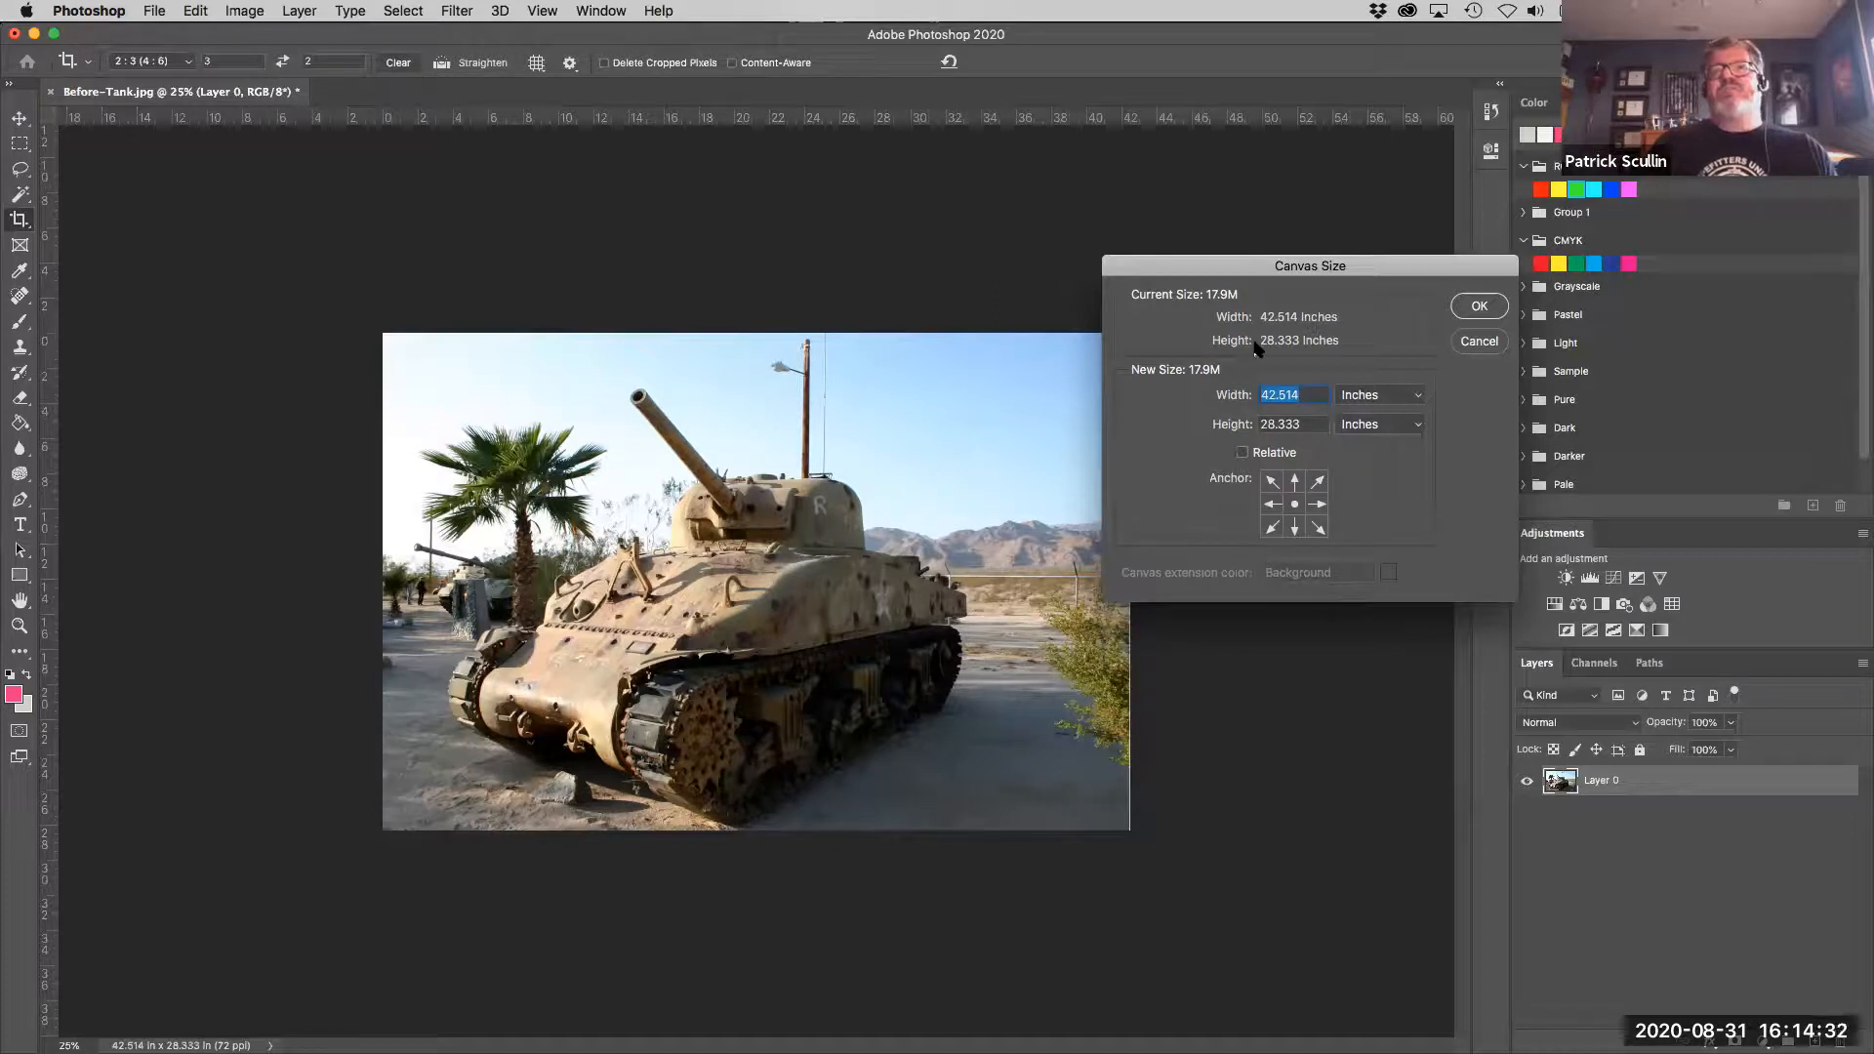
pyautogui.click(1273, 505)
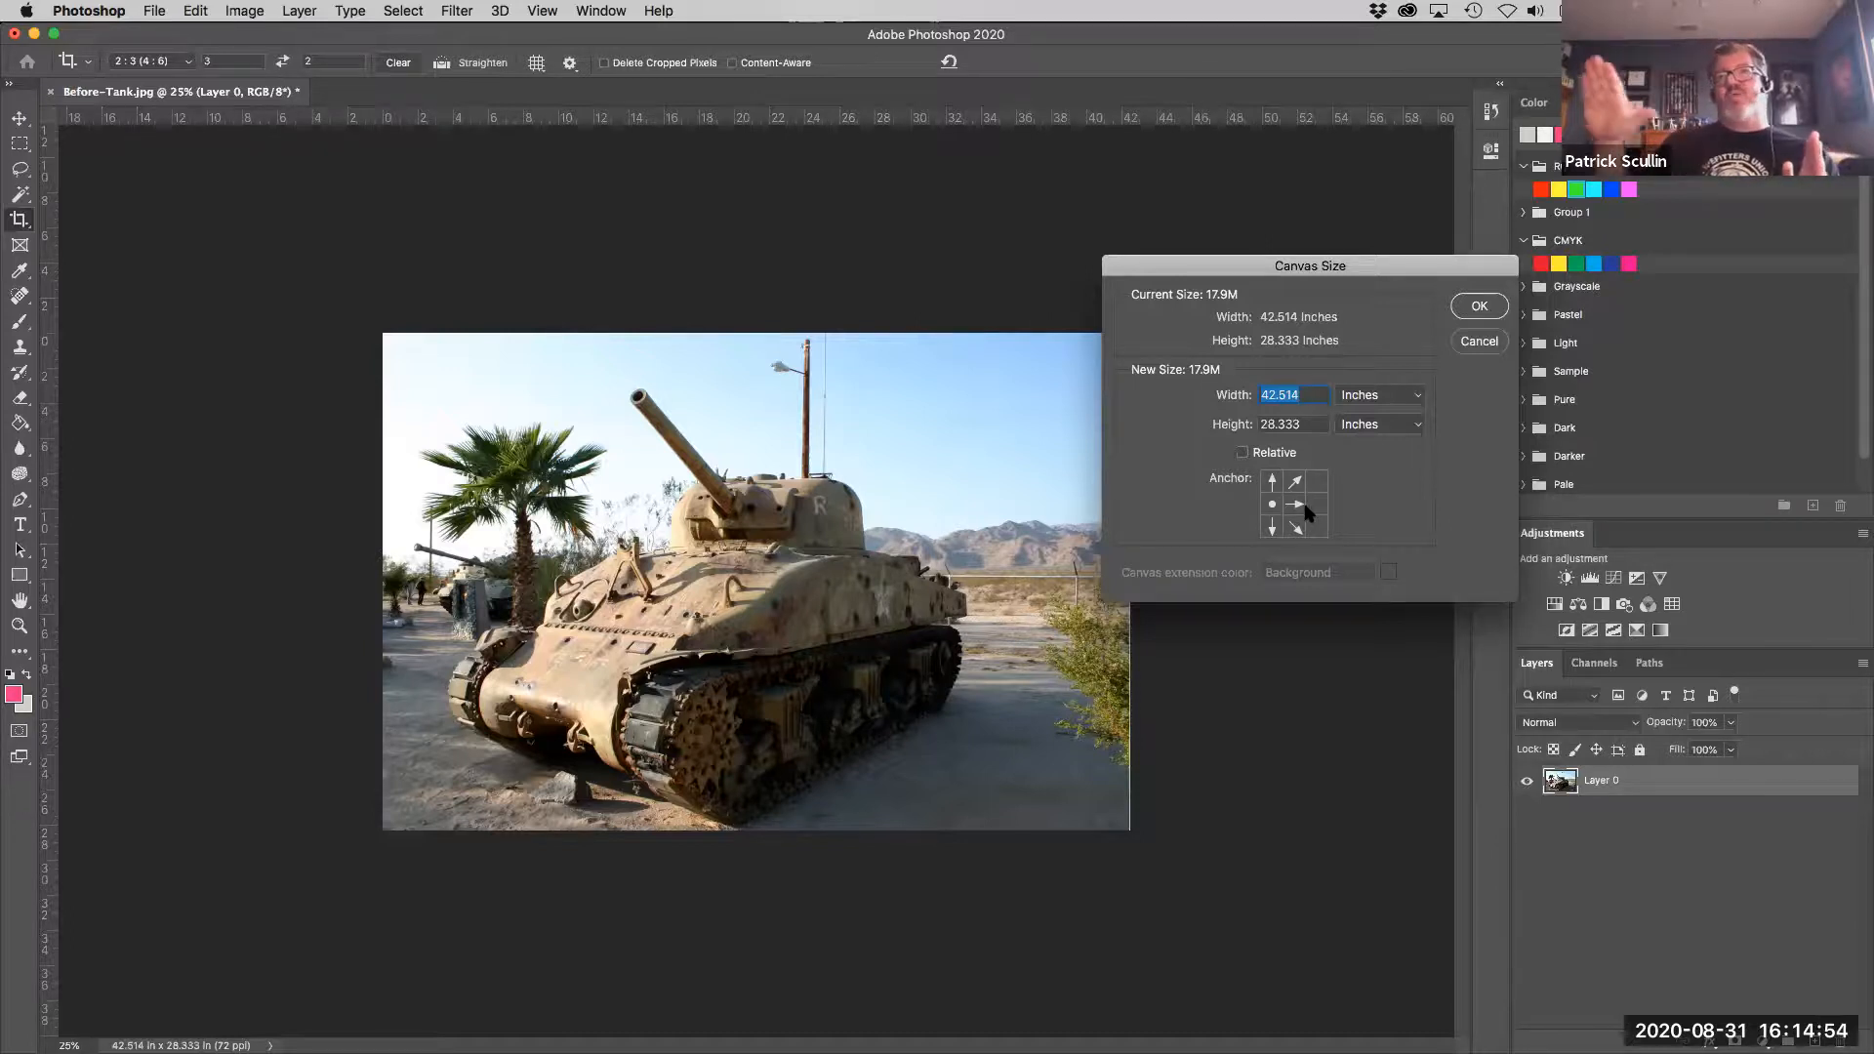
pyautogui.click(1317, 527)
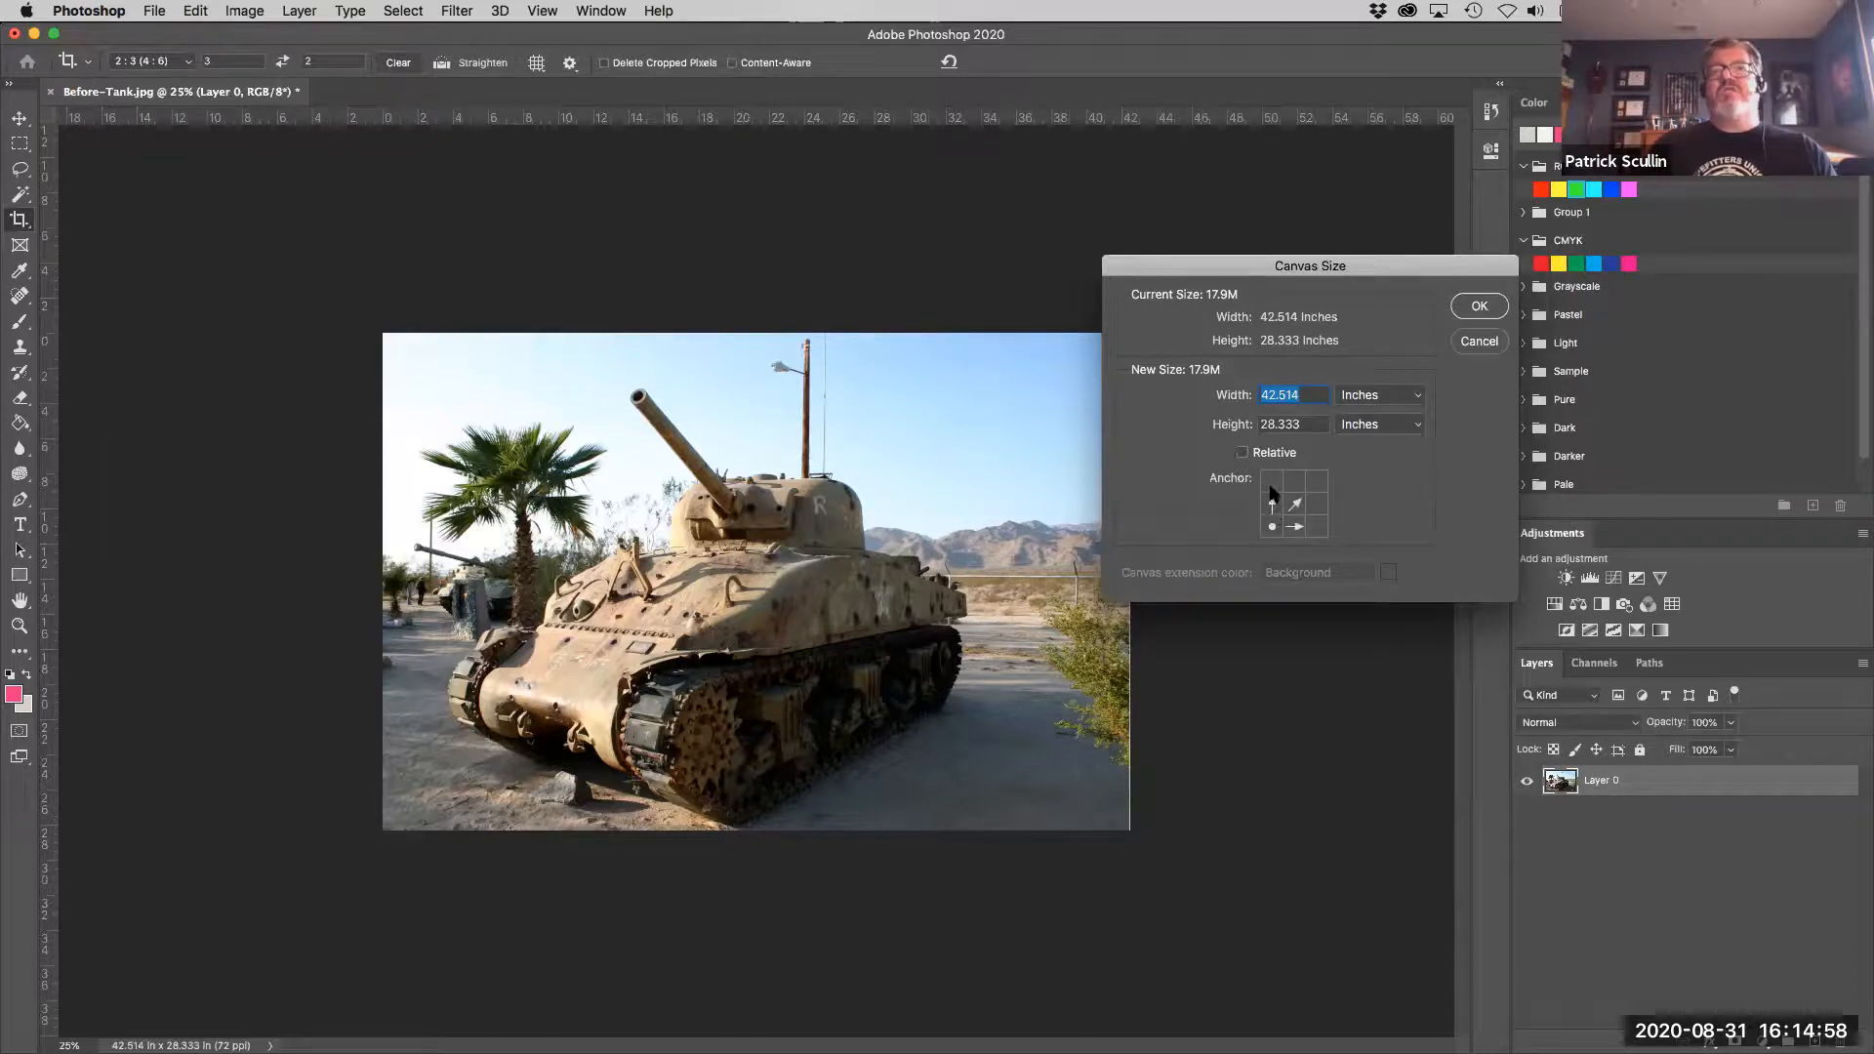
pyautogui.click(1318, 481)
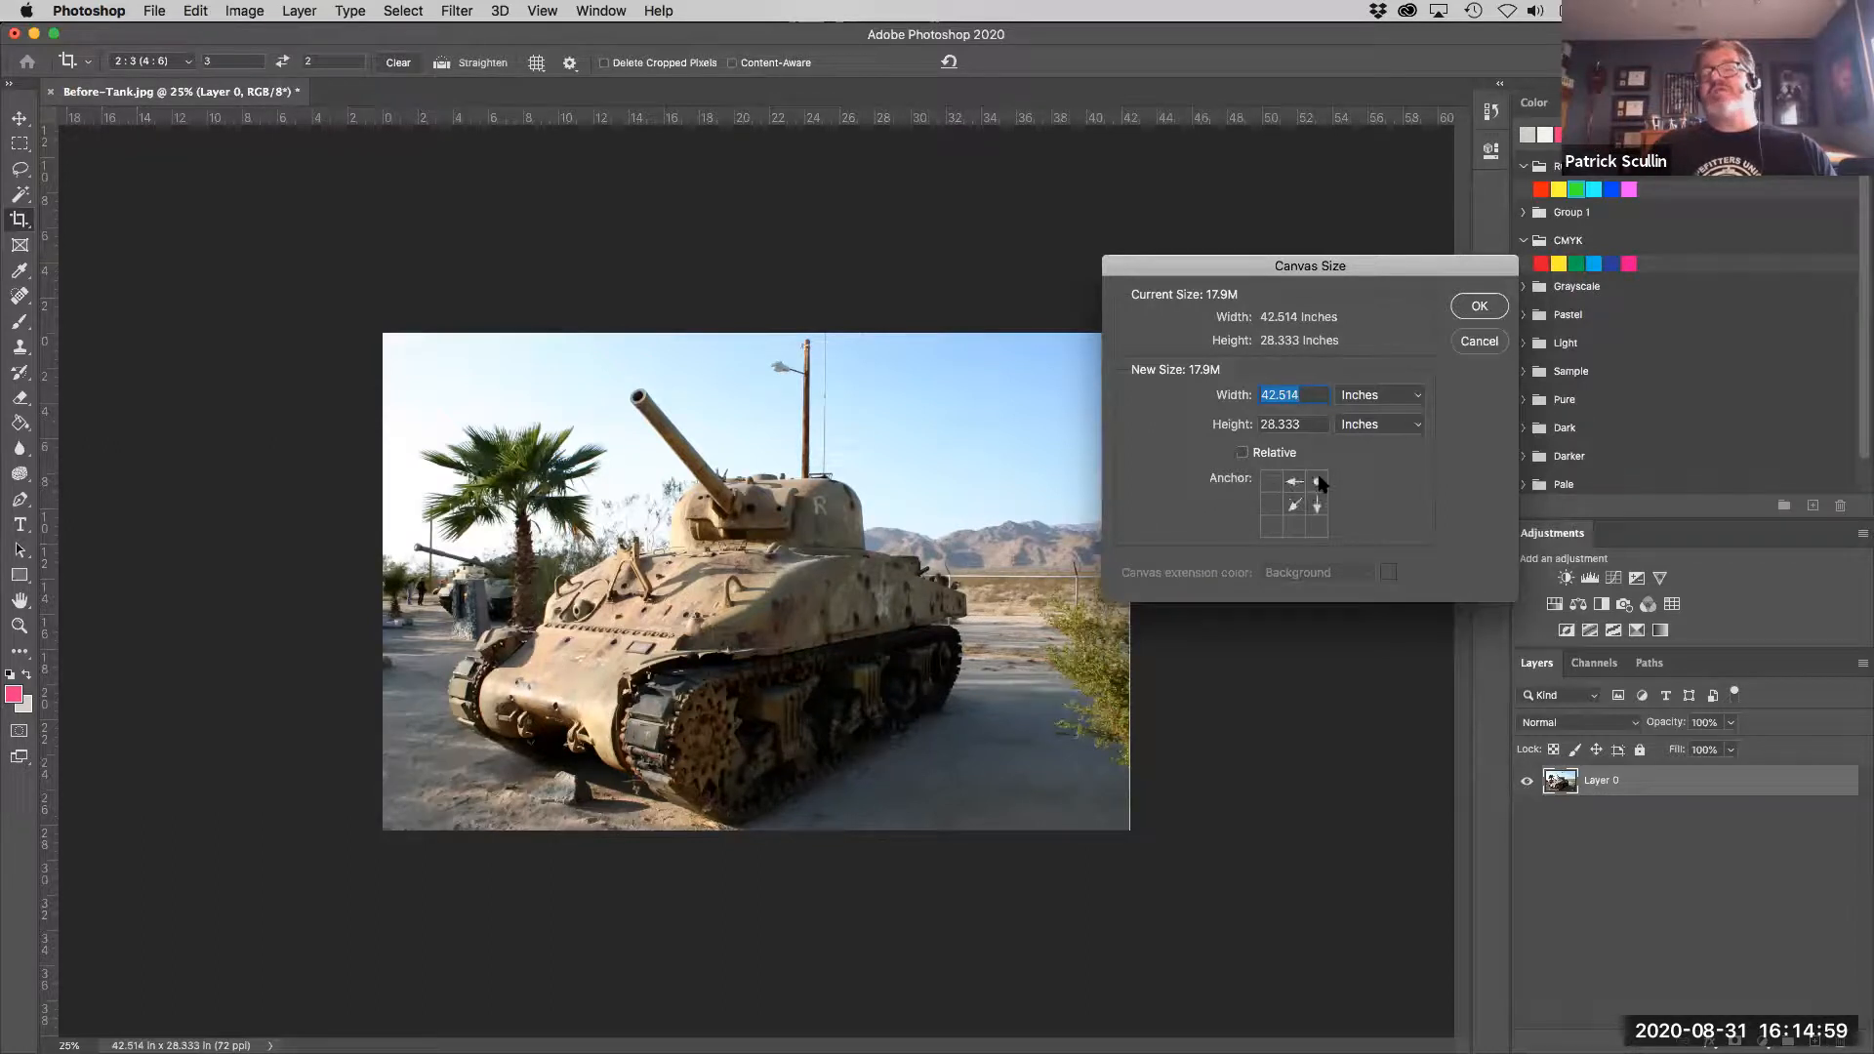
pyautogui.click(1267, 503)
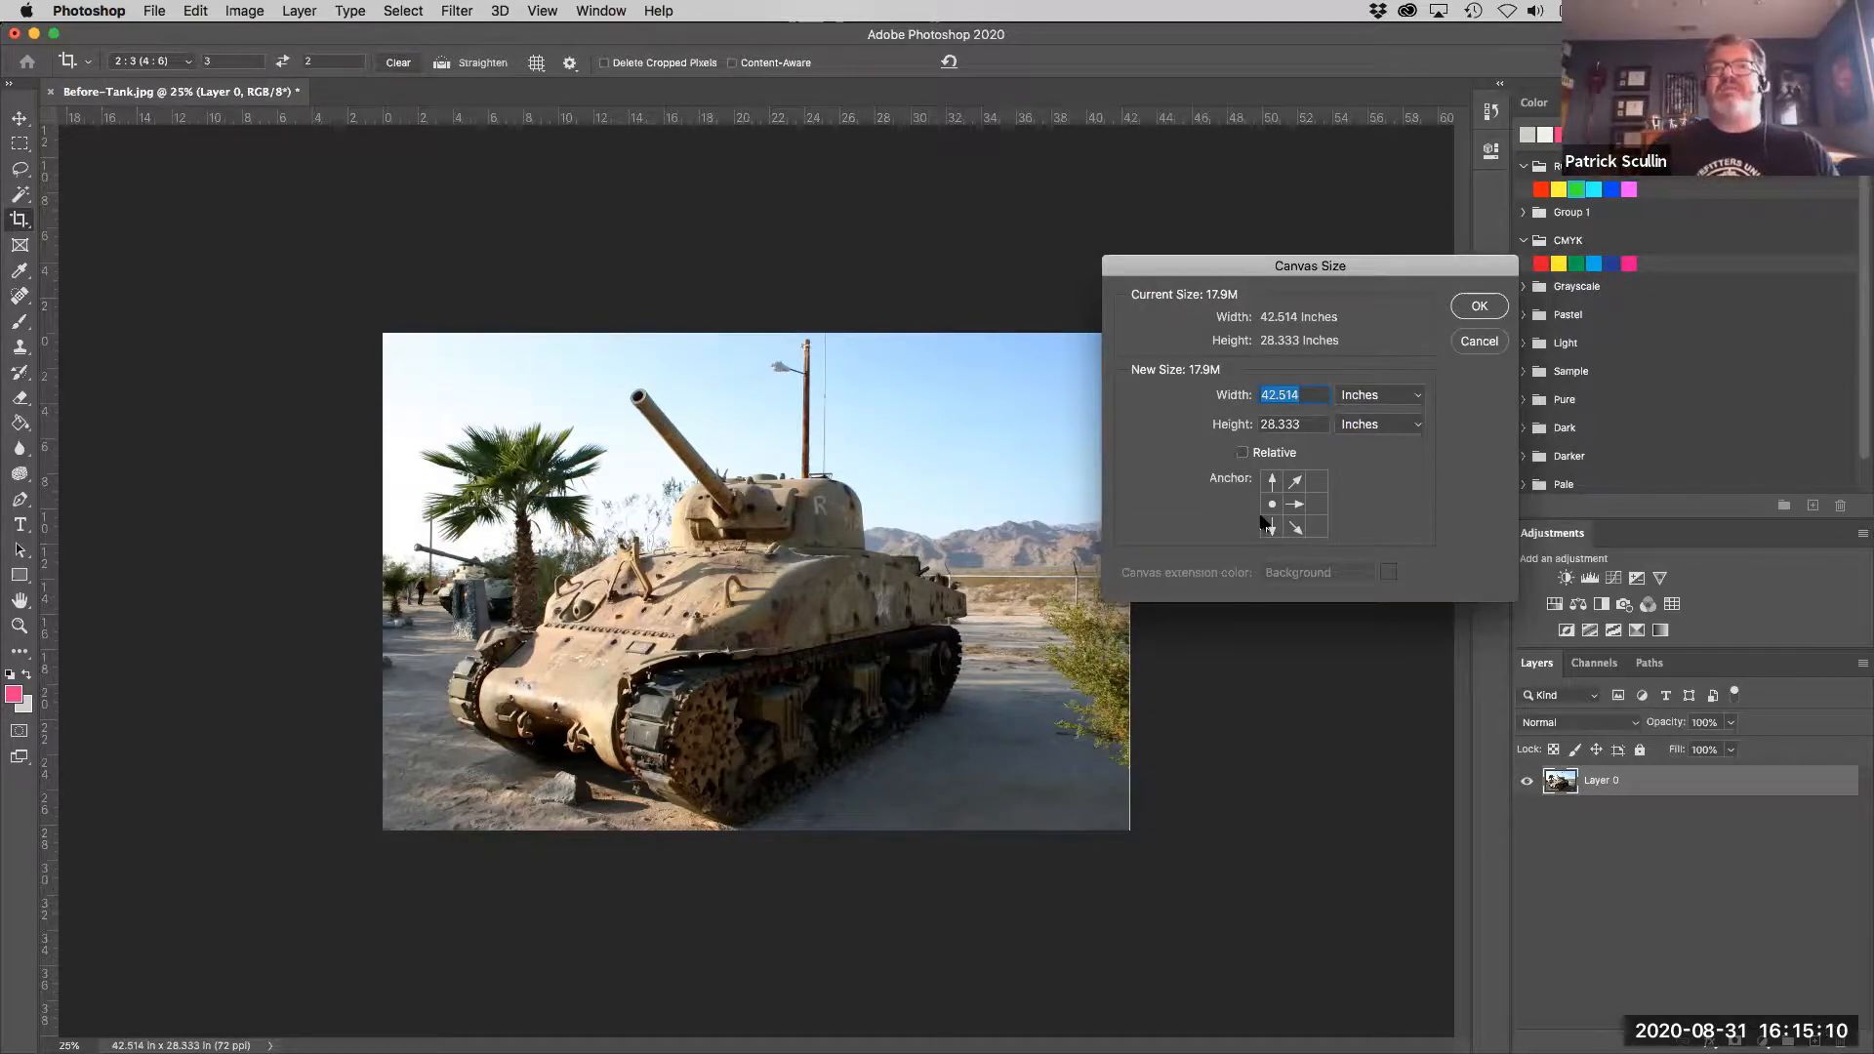
# - Set the canvas width to 42.5 inches, keeping the current anchor, and apply the size change, accepting the clipping
pyautogui.click(1312, 394)
pyautogui.doubleClick(1312, 394)
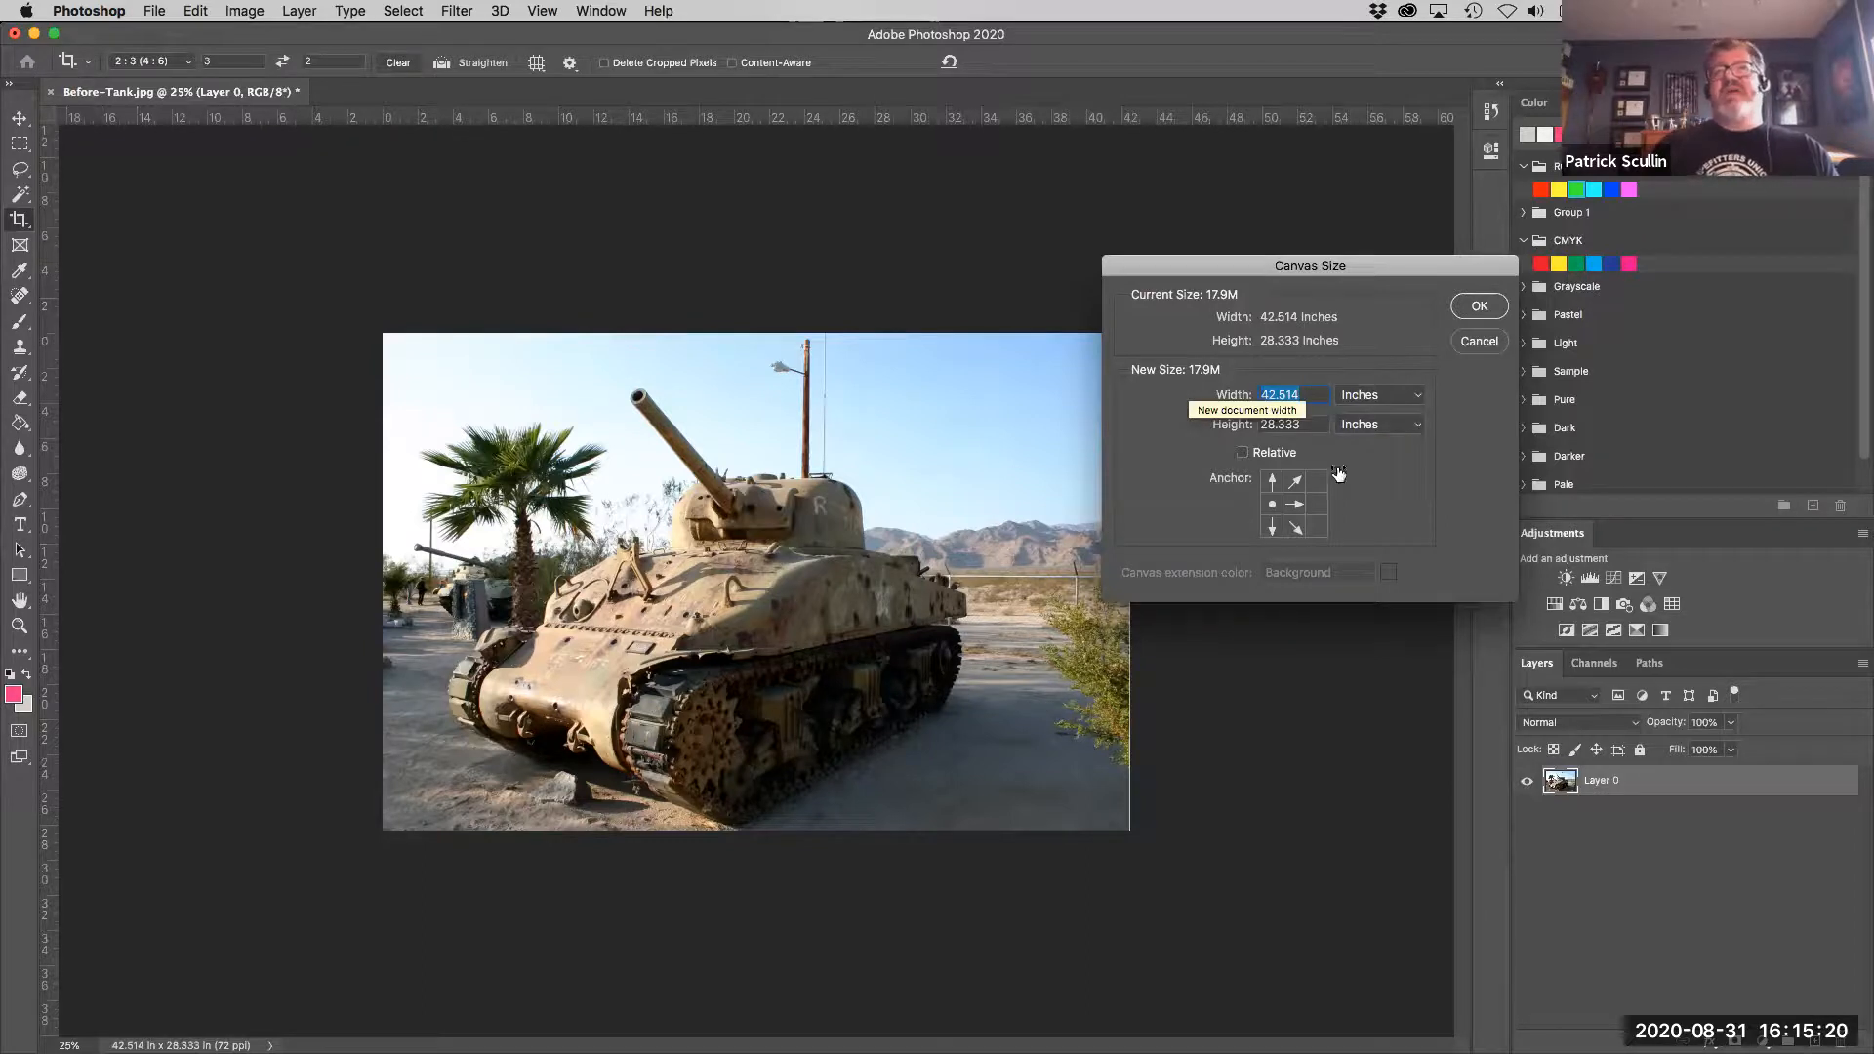
pyautogui.write('42.')
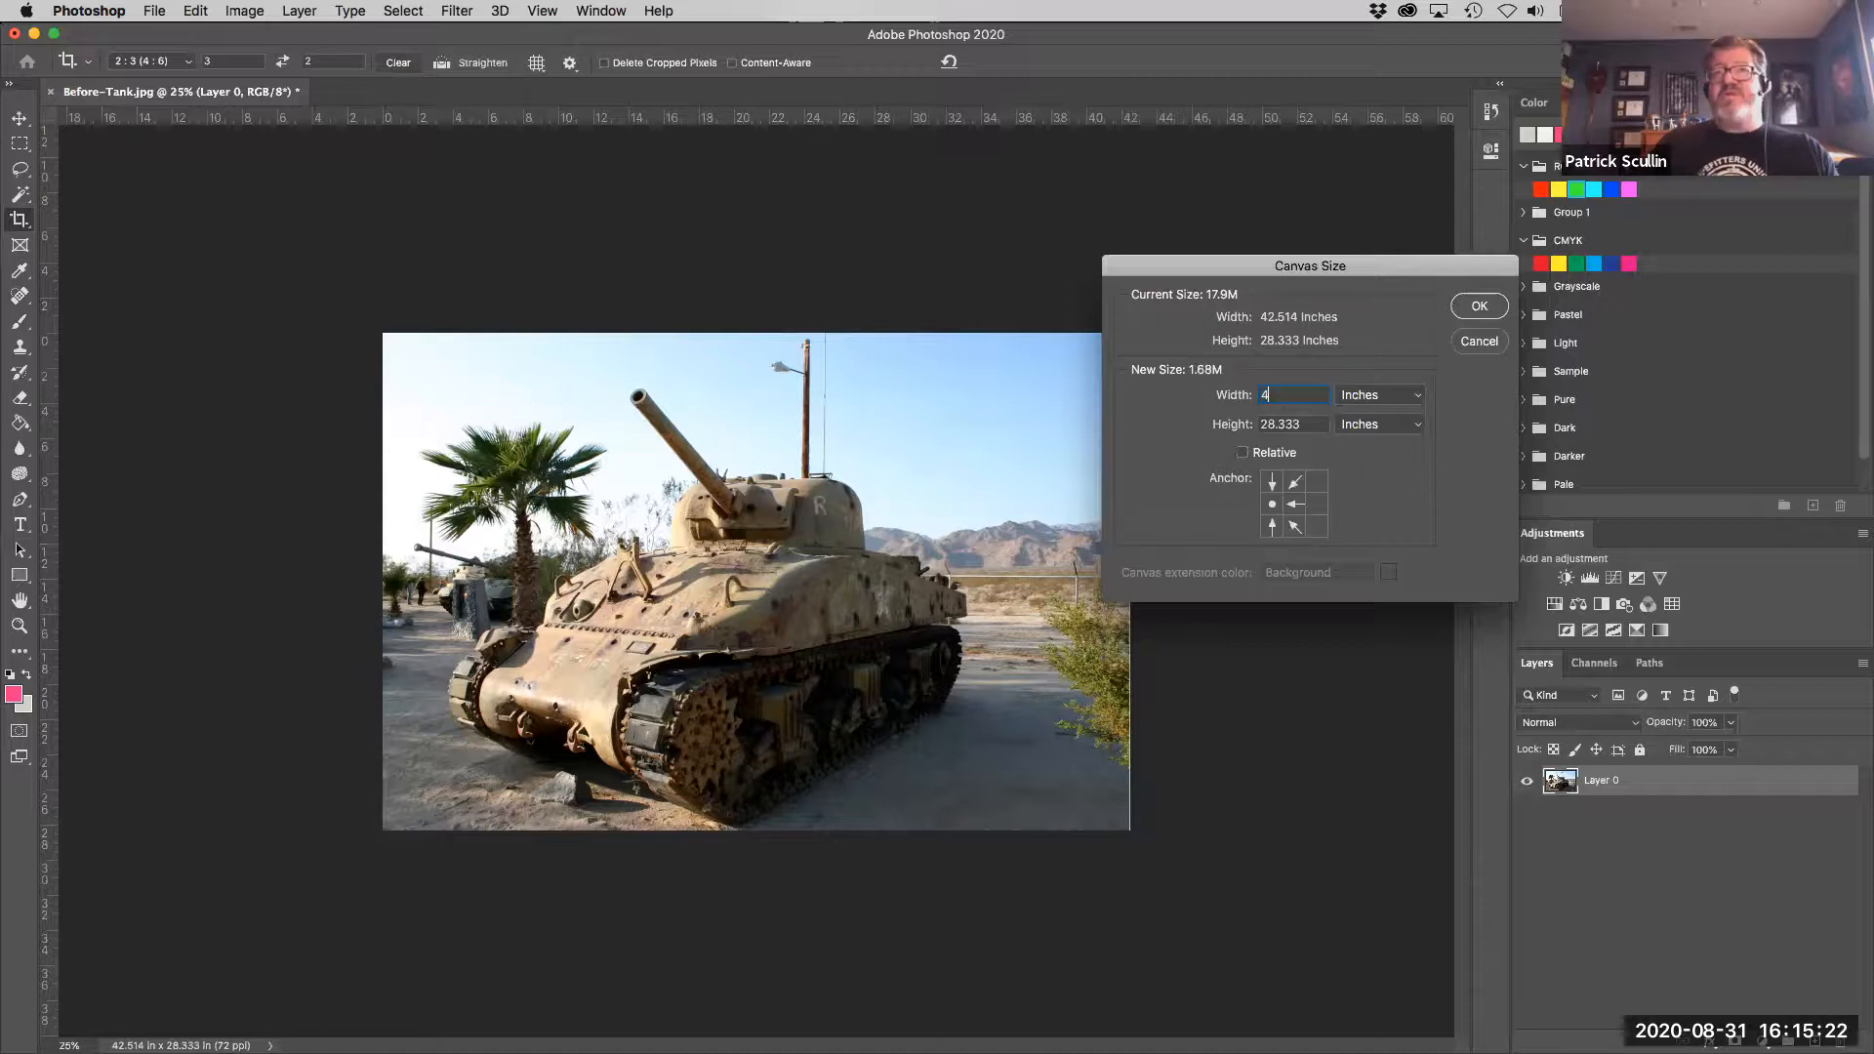
pyautogui.write('45')
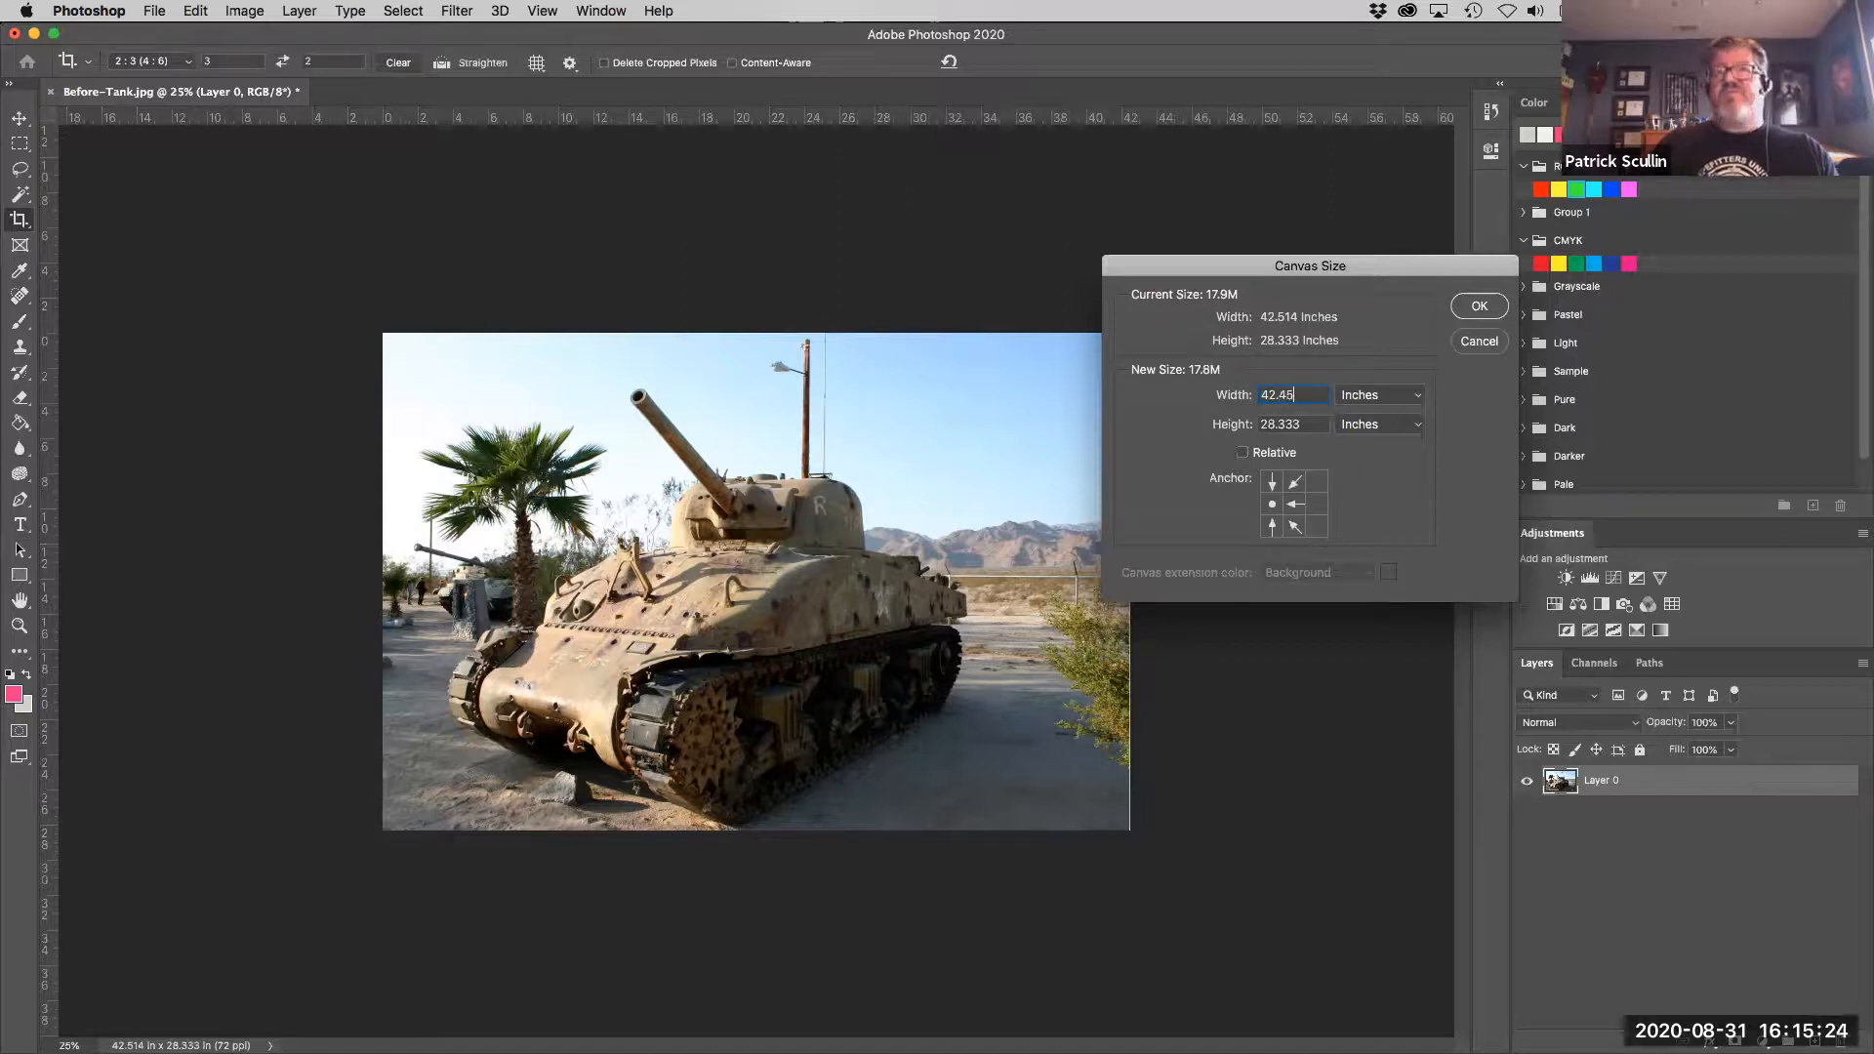
pyautogui.hotkey('shift', 'Left')
pyautogui.hotkey('shift', 'Left')
pyautogui.hotkey('shift', 'Left')
pyautogui.hotkey('shift', 'Left')
pyautogui.hotkey('shift', 'Left')
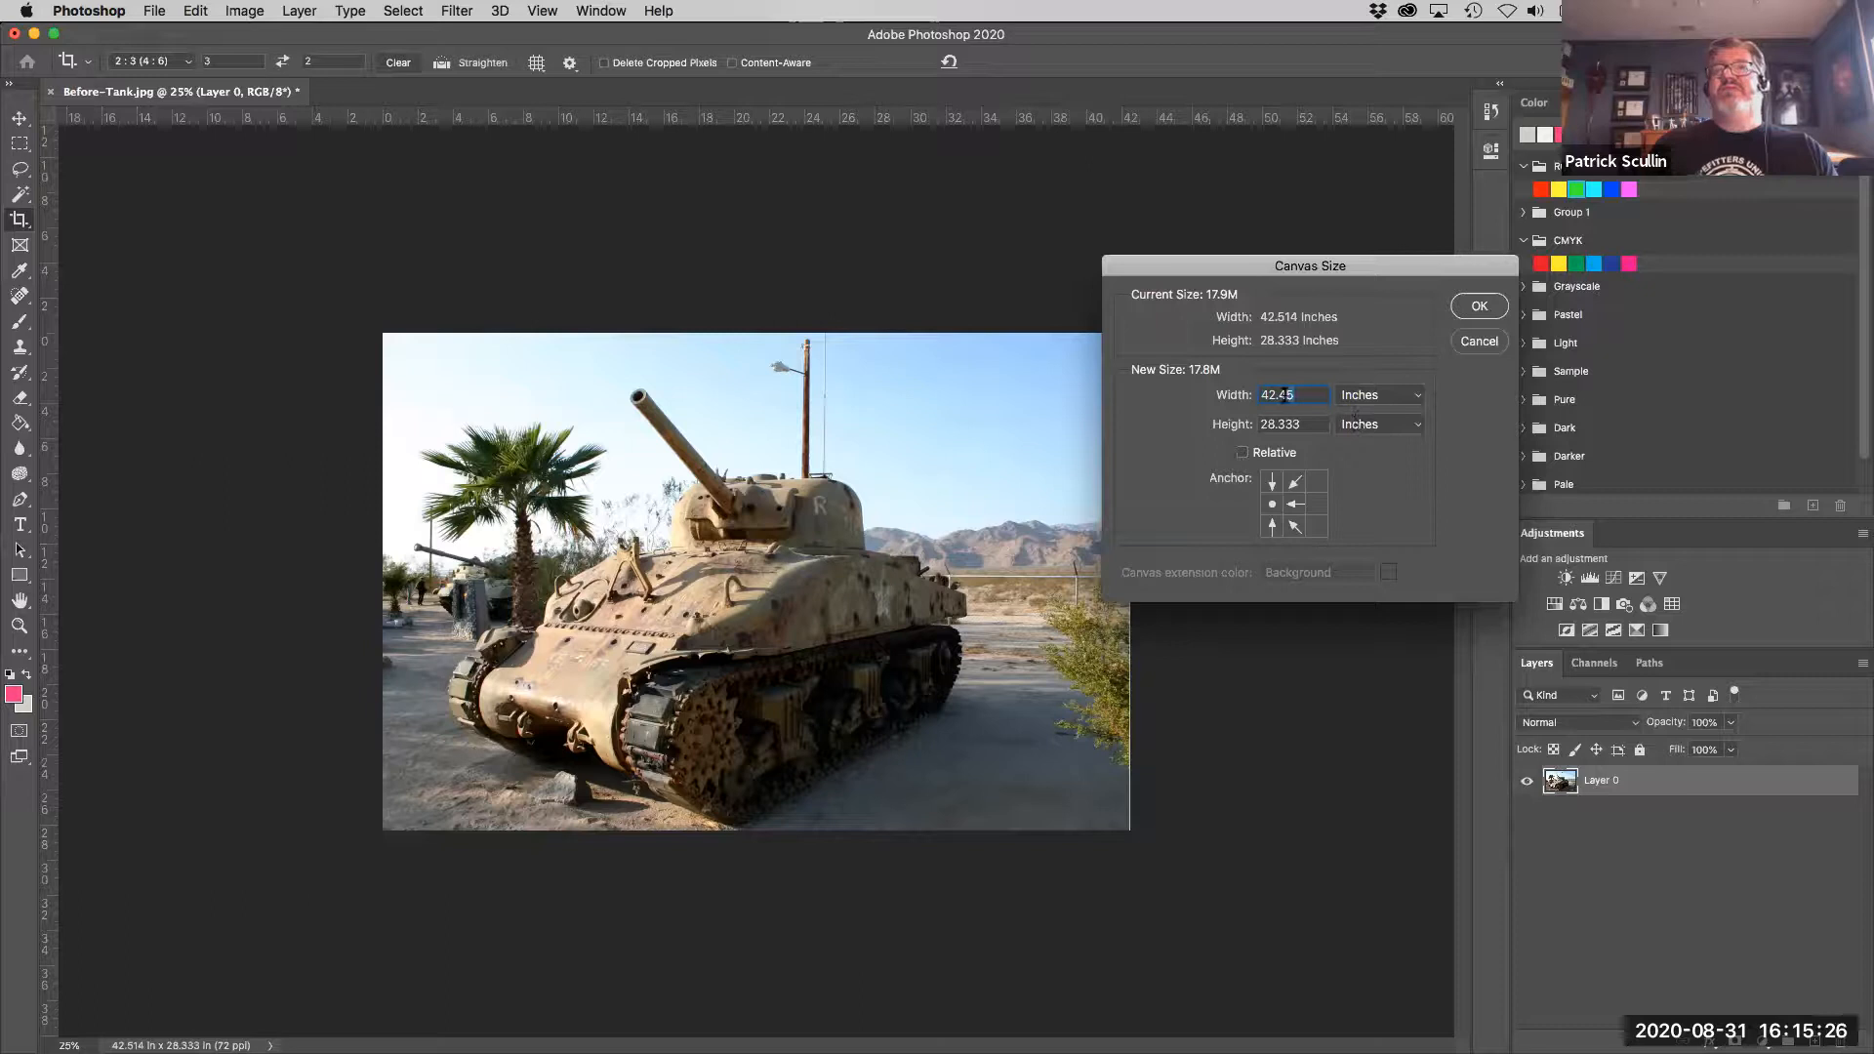
pyautogui.write('42.5')
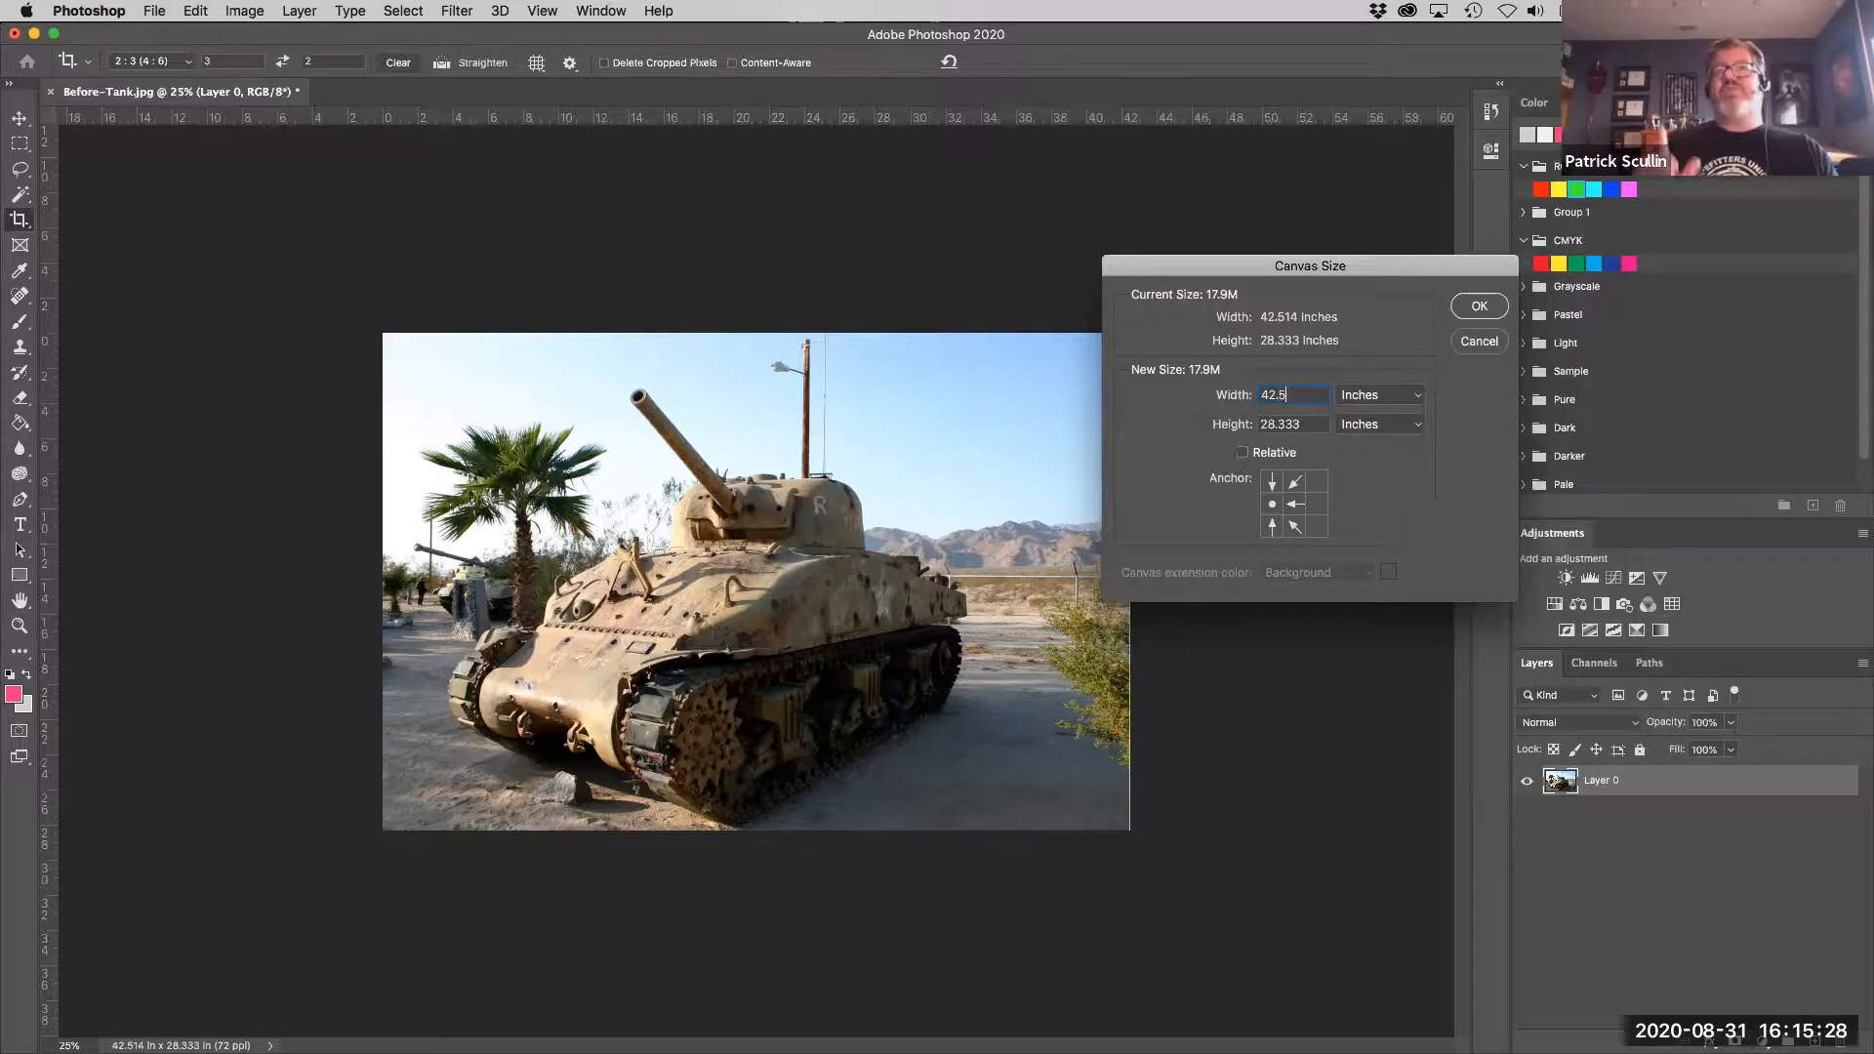
pyautogui.click(1477, 307)
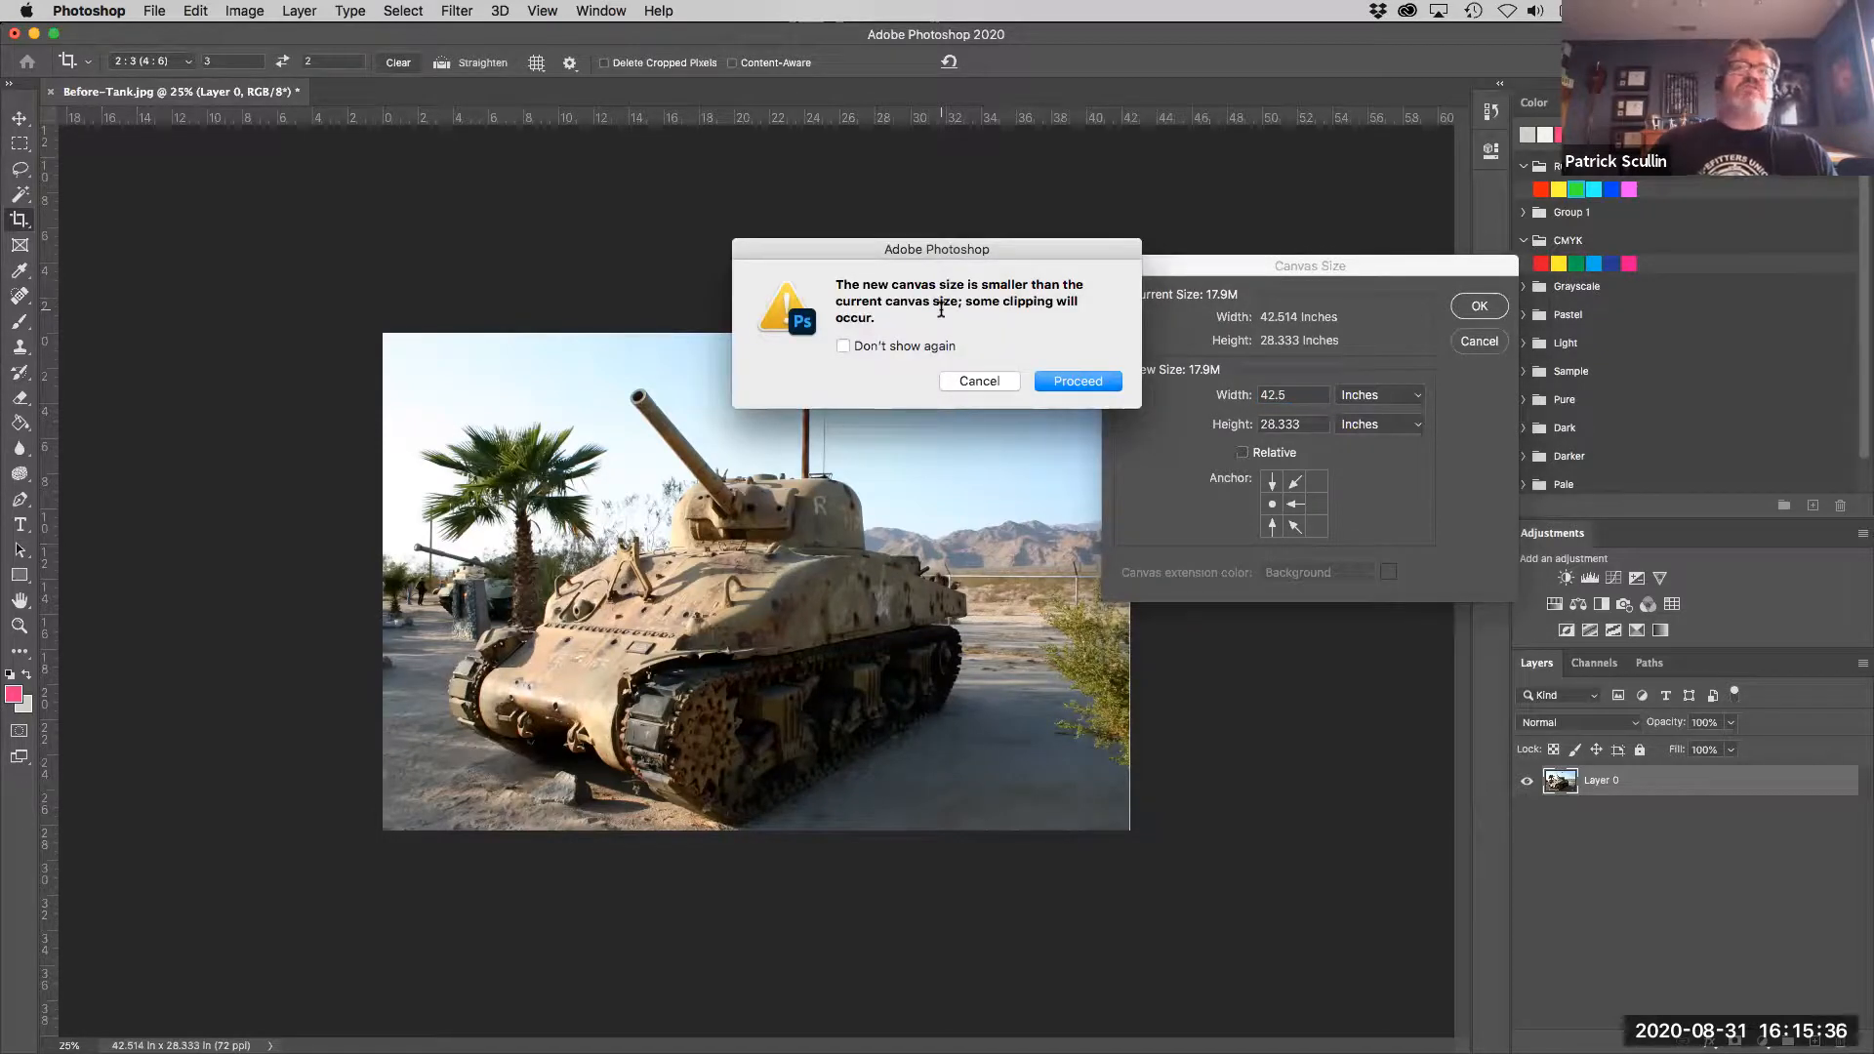
pyautogui.click(1062, 381)
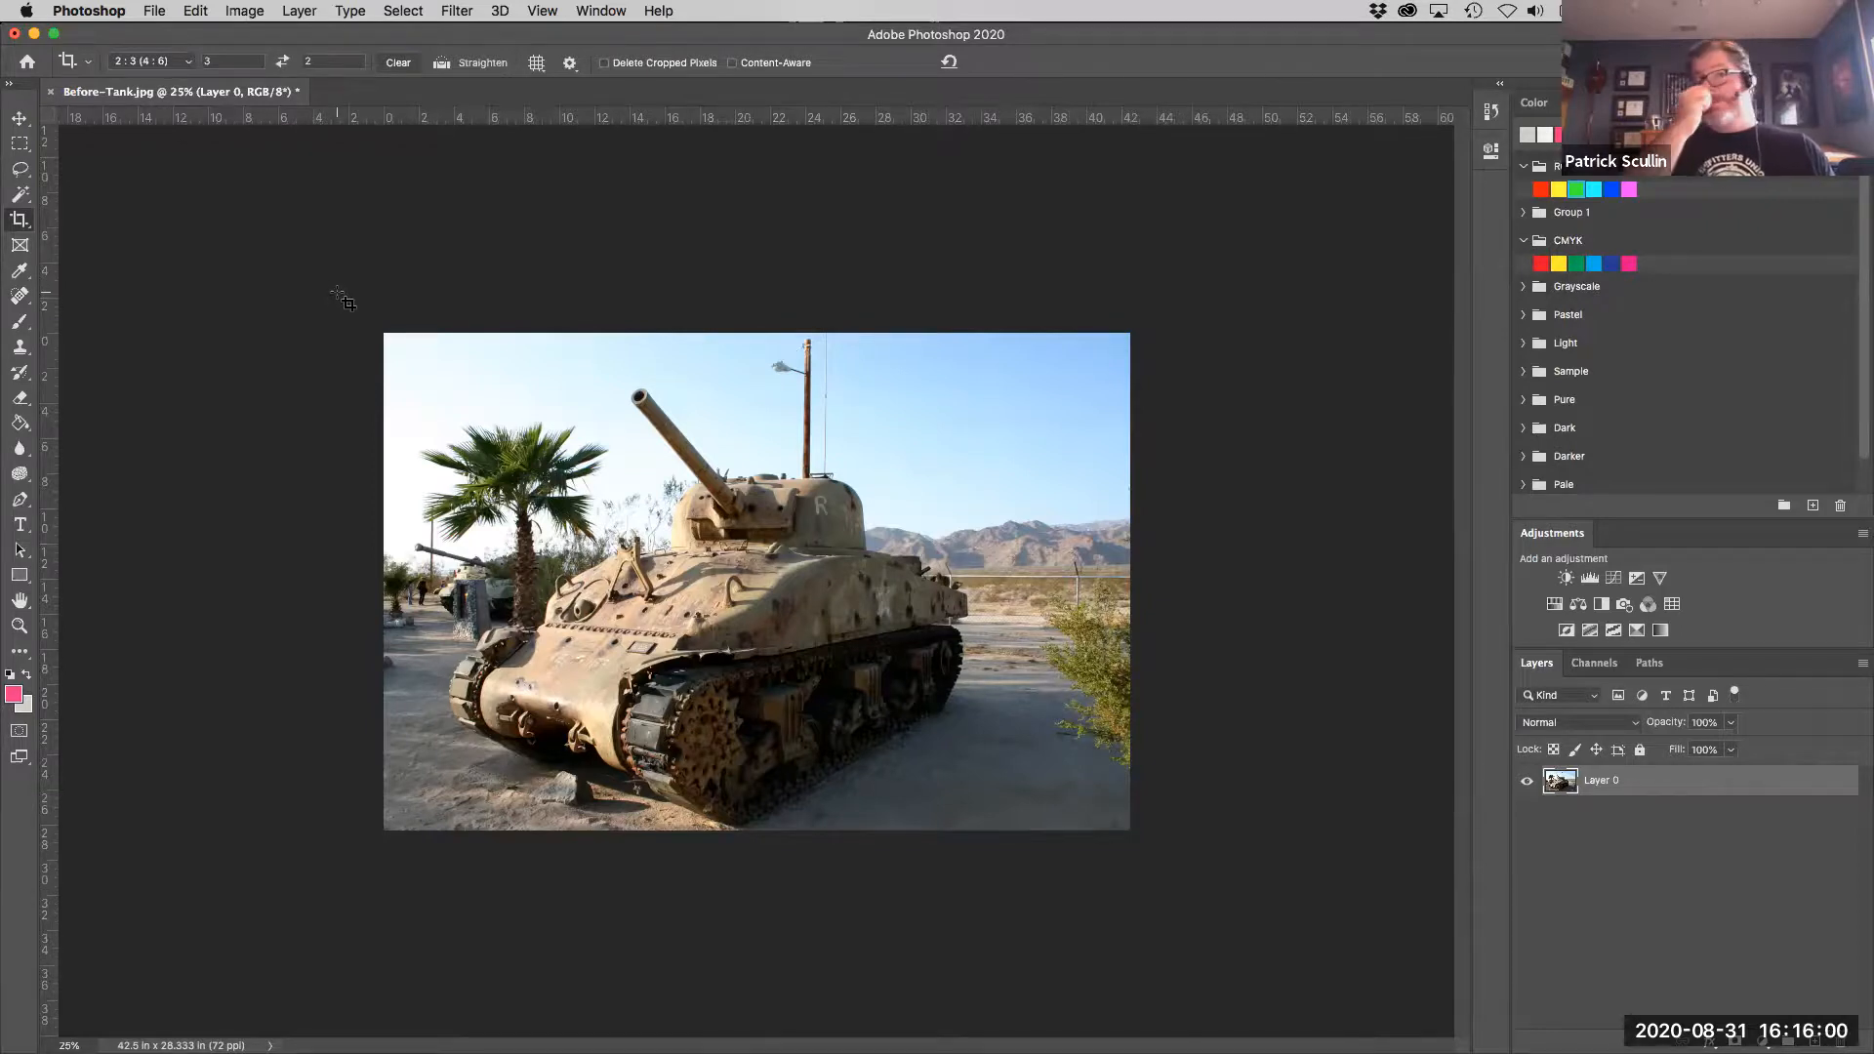
# - Switch the crop preset to W x H x Resolution and crop the photo's height slightly, to about 42.5 by 27.8 inches overall
pyautogui.click(181, 62)
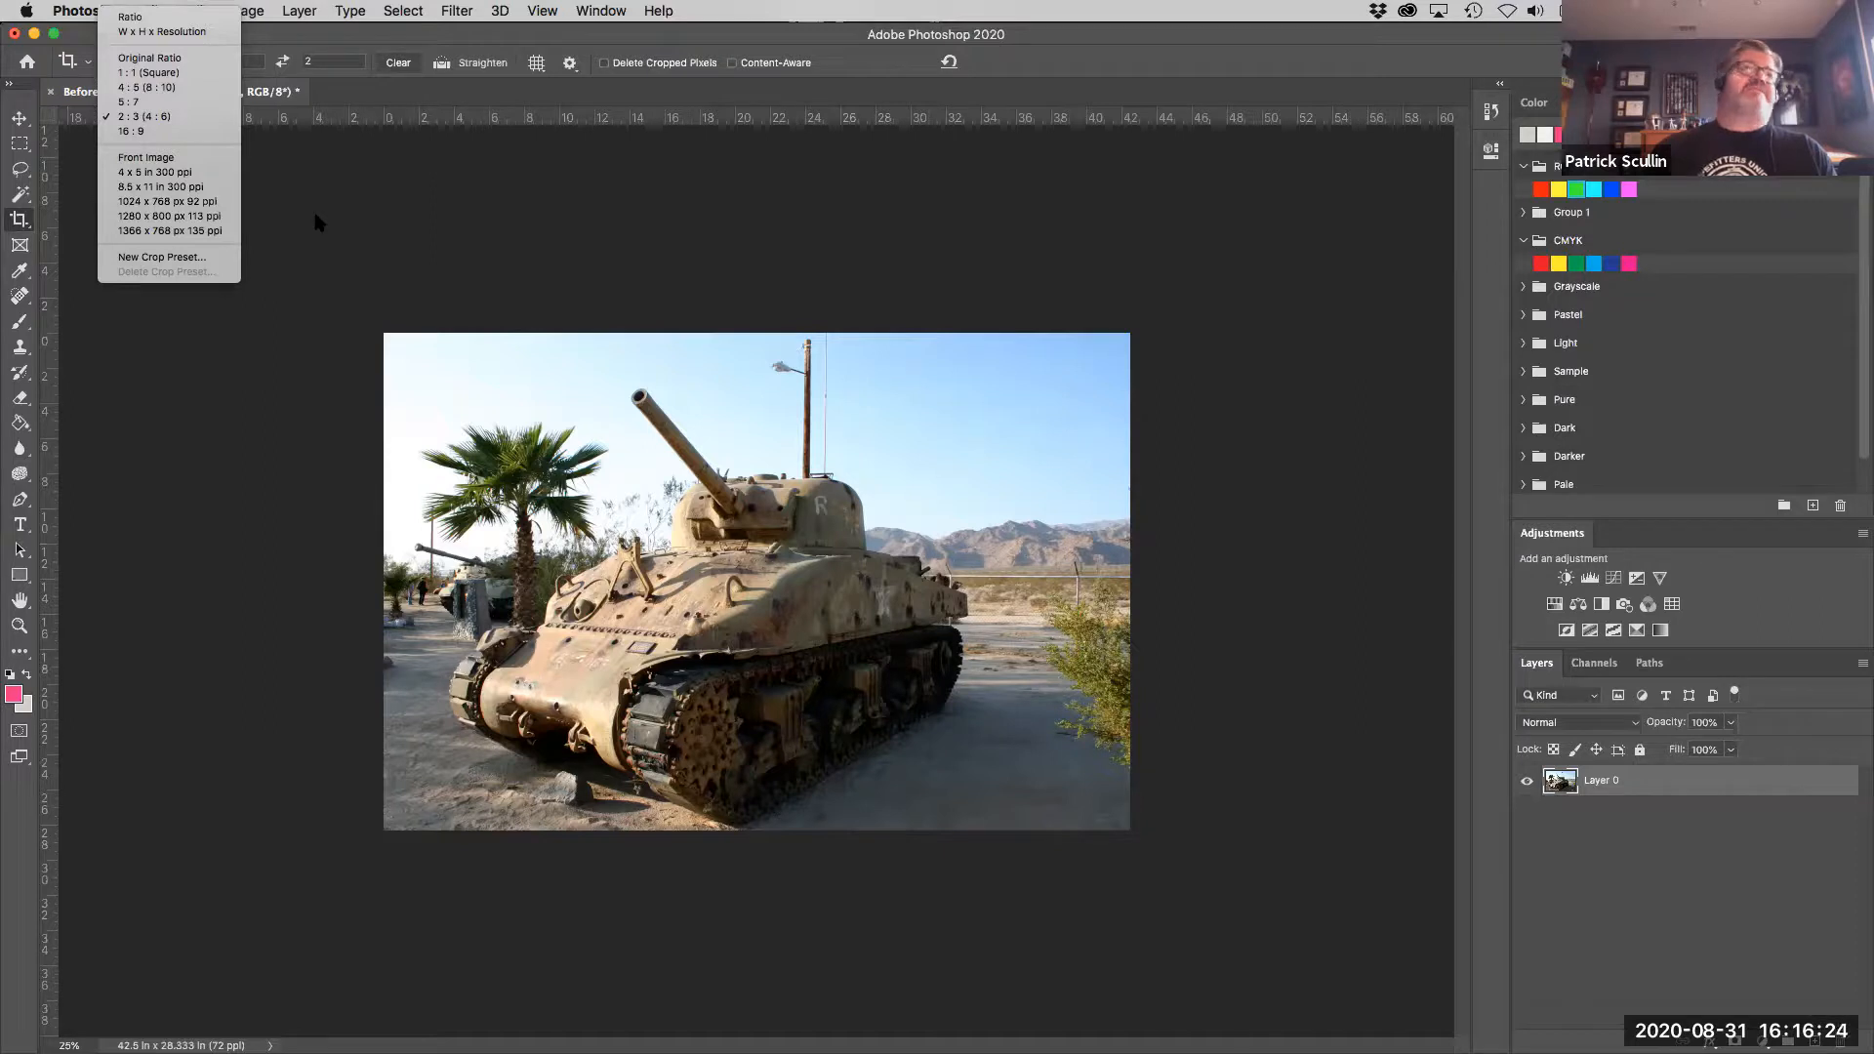
pyautogui.click(181, 32)
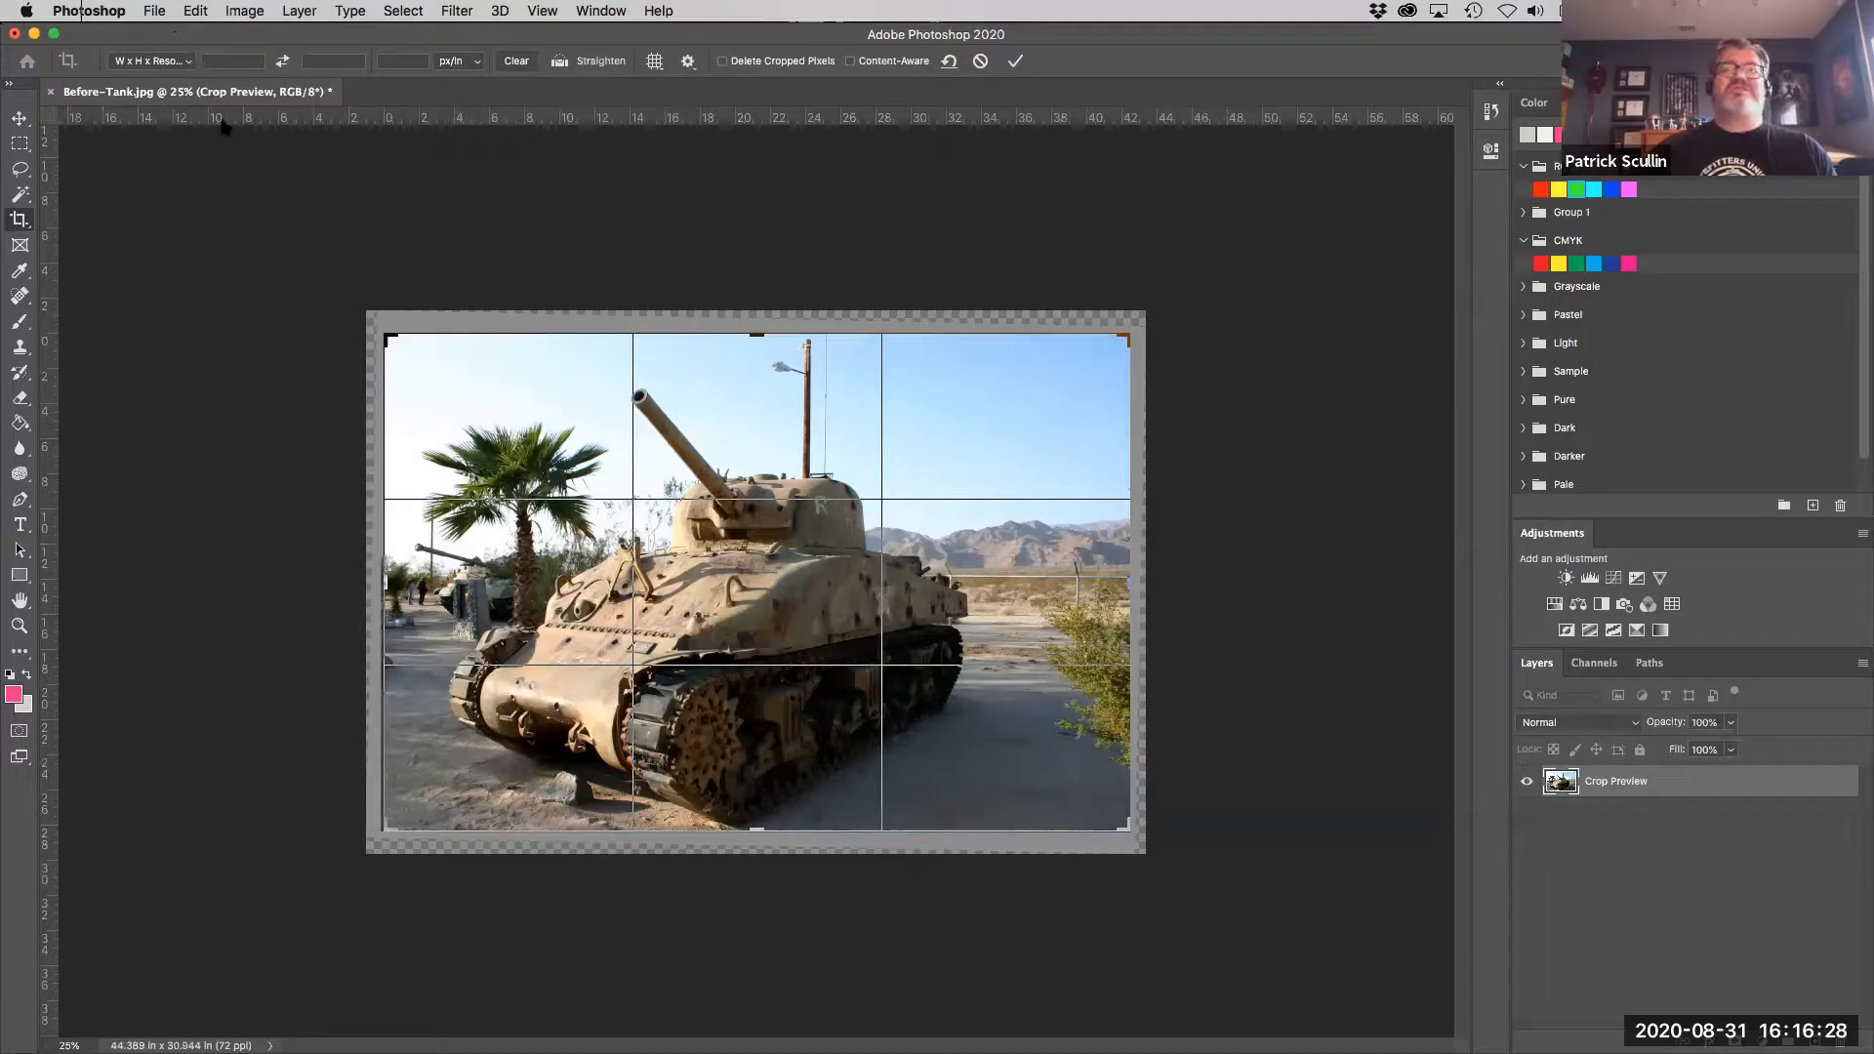
pyautogui.moveTo(379, 330); pyautogui.dragTo(479, 427)
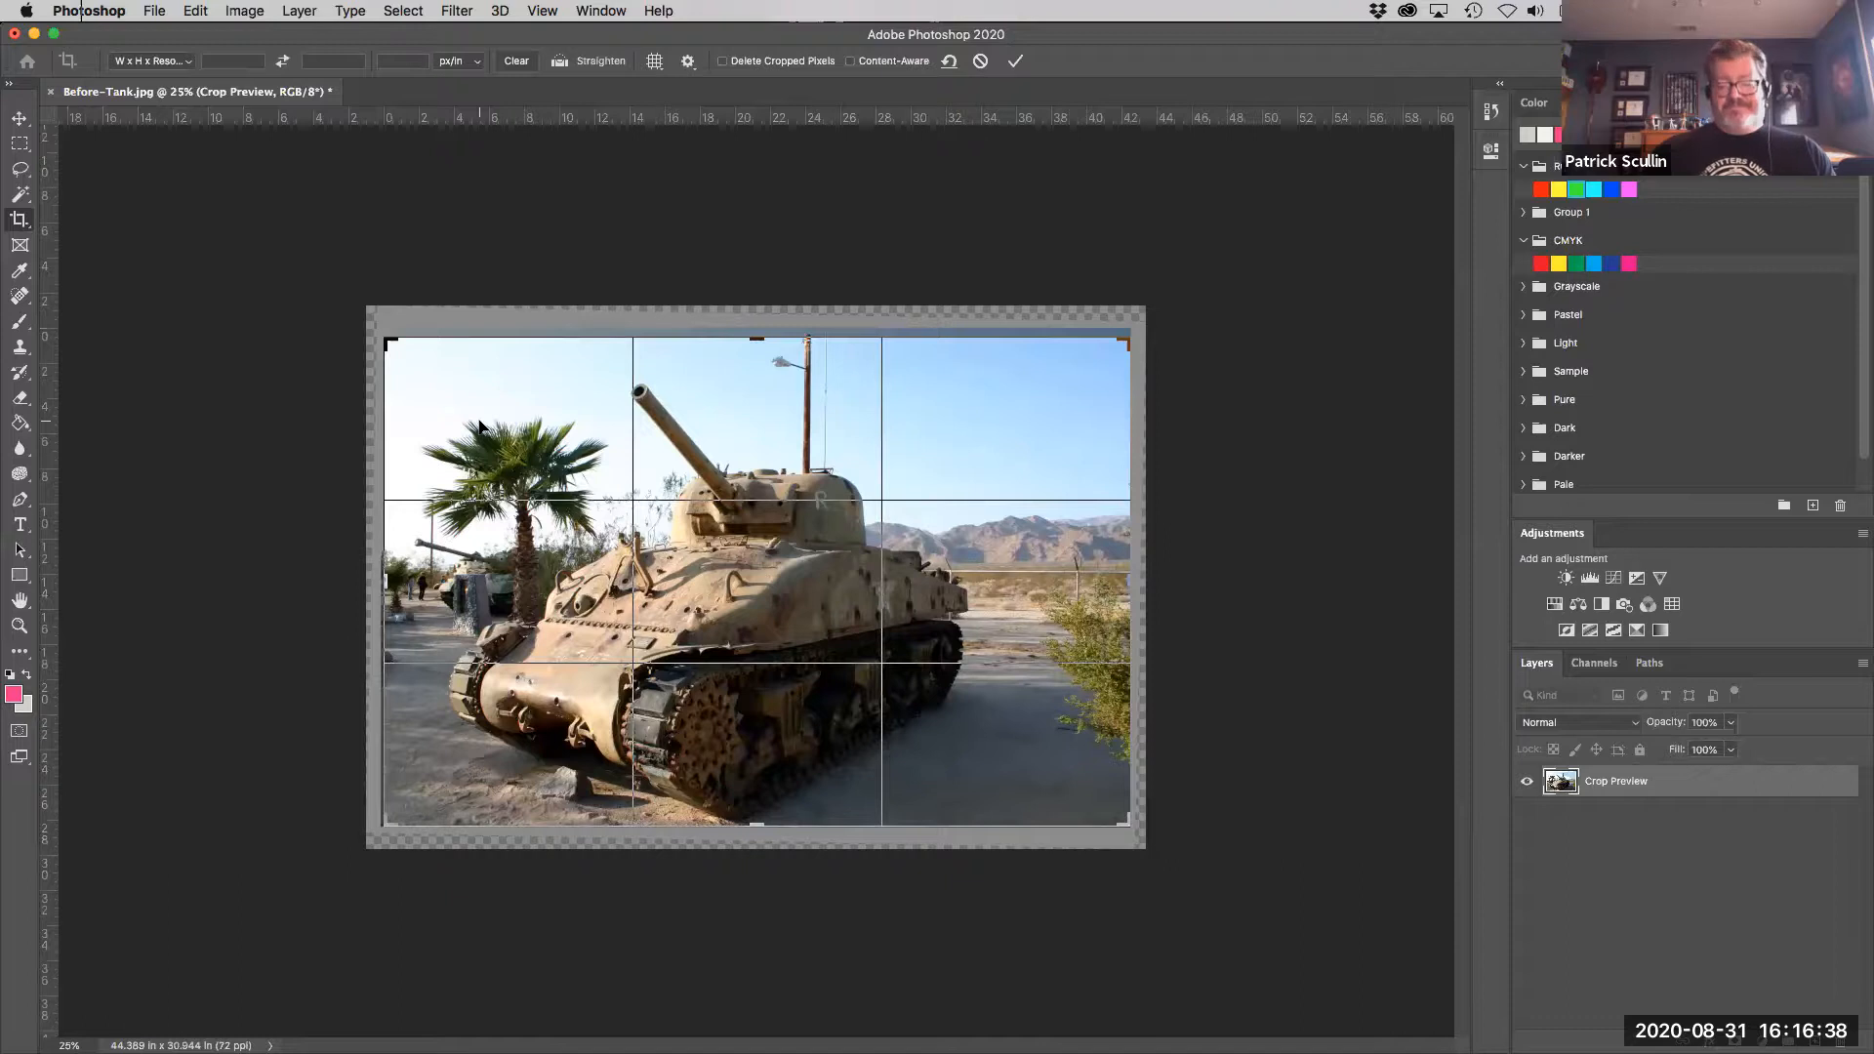
pyautogui.press('Return')
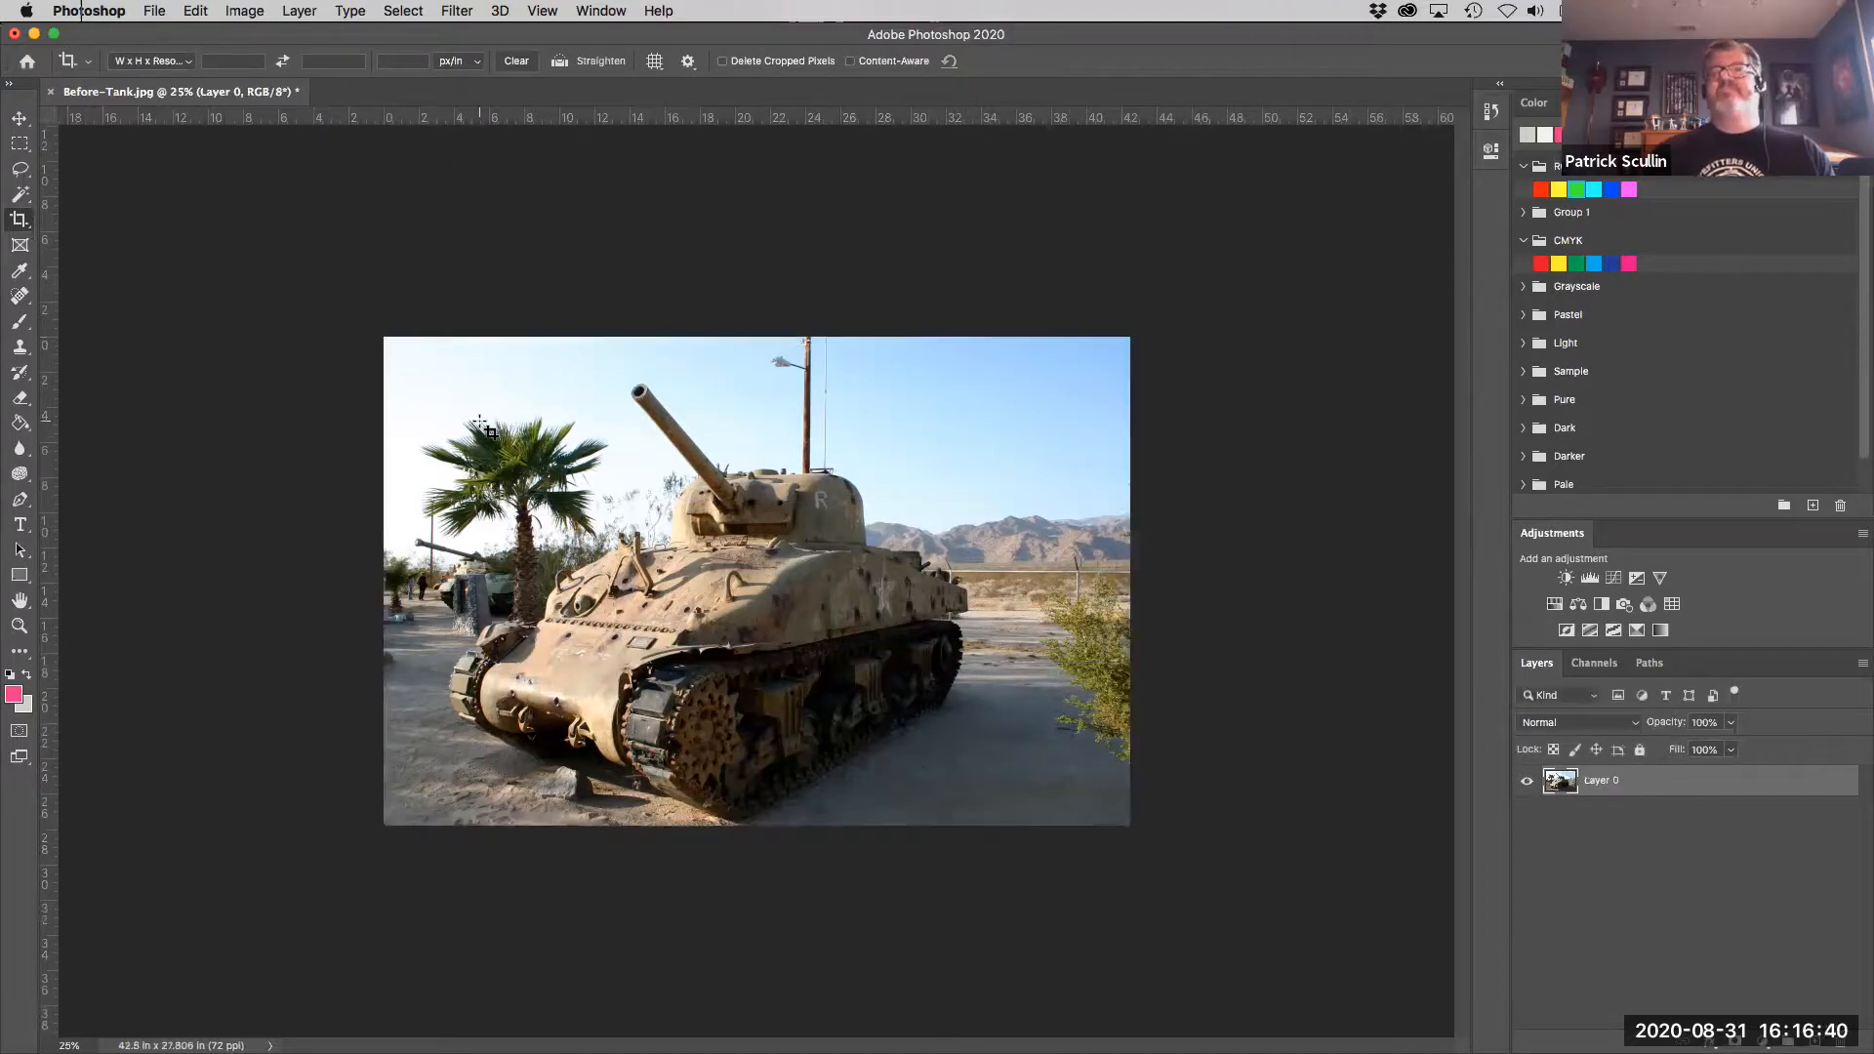